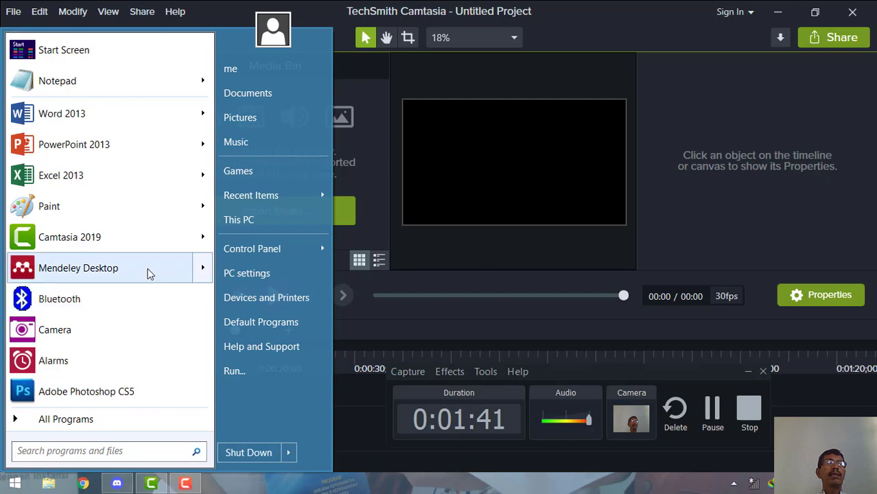
Open Excel 2013 and create a new blank workbook
mouse_move(61, 185)
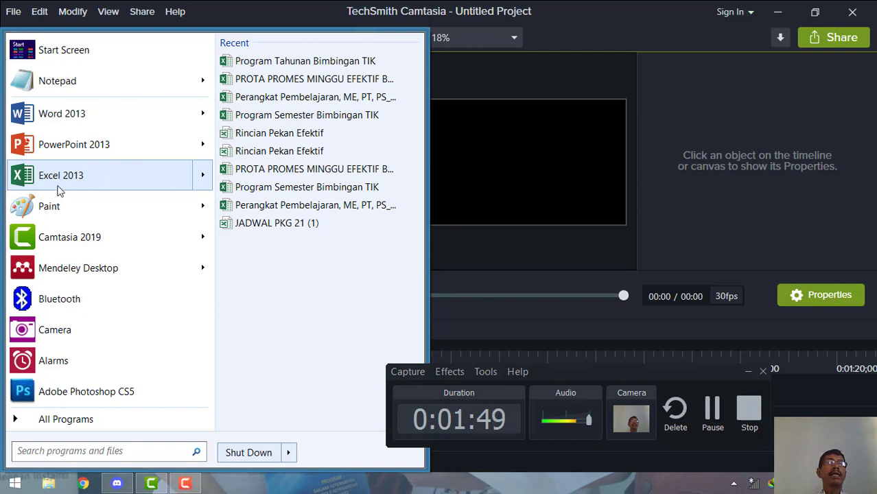
click(120, 177)
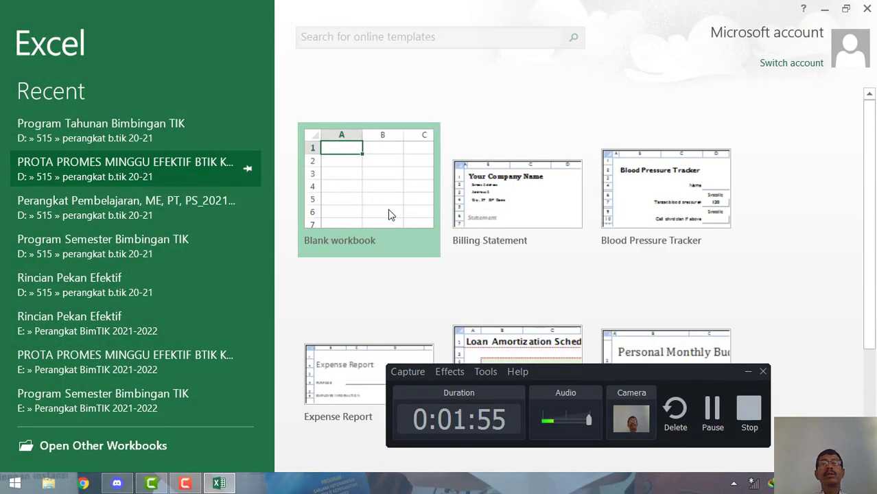
click(626, 61)
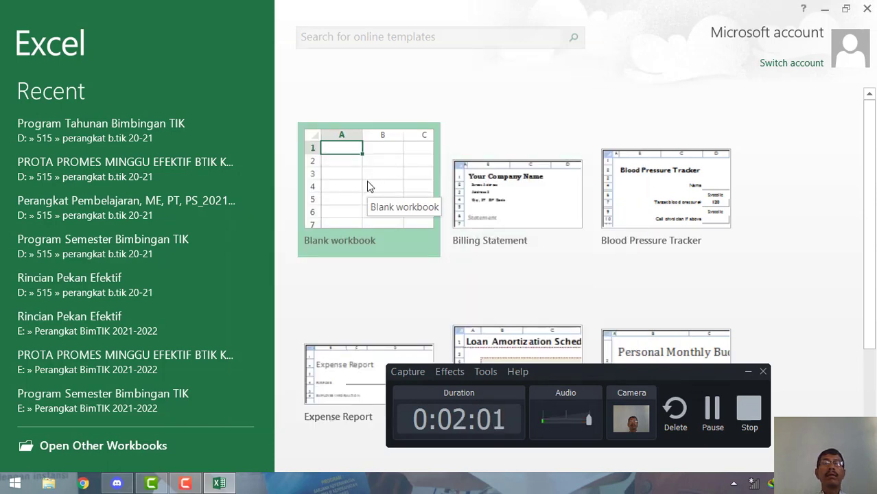
click(367, 186)
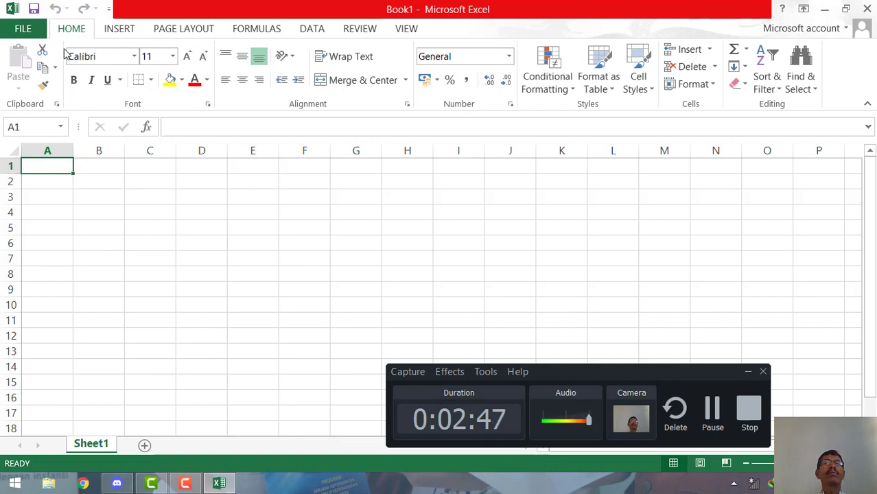
click(128, 31)
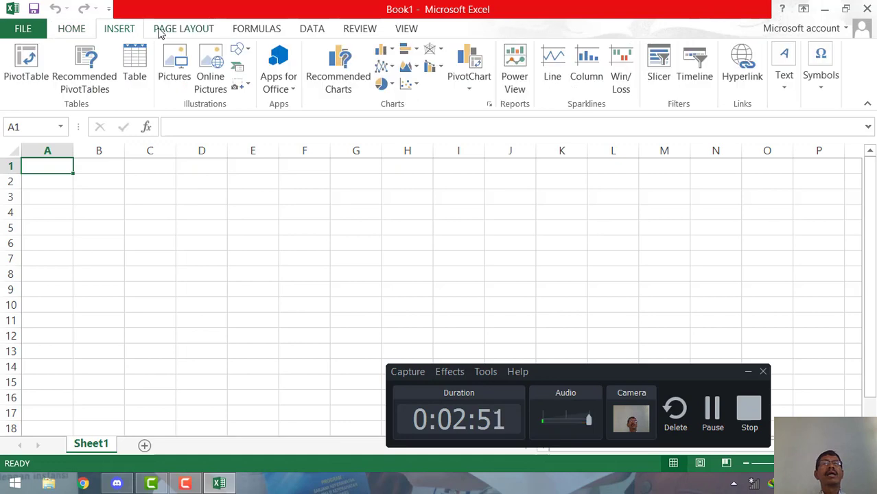
click(184, 30)
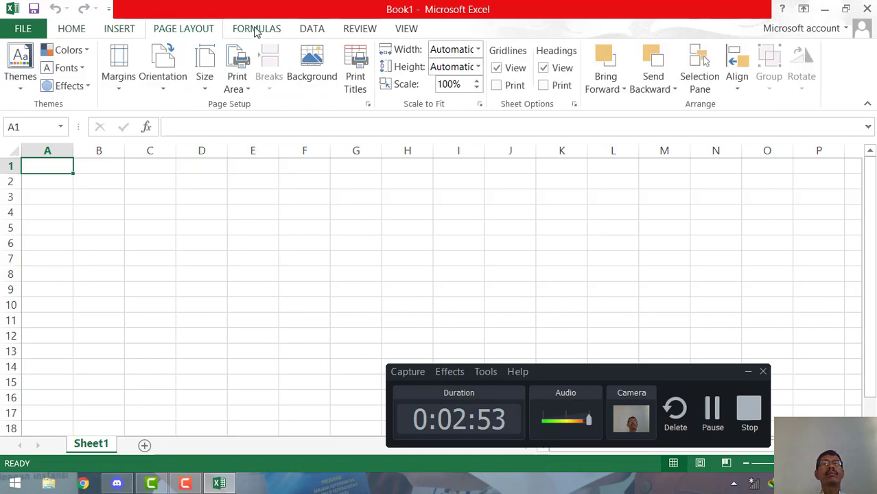
click(255, 32)
click(315, 38)
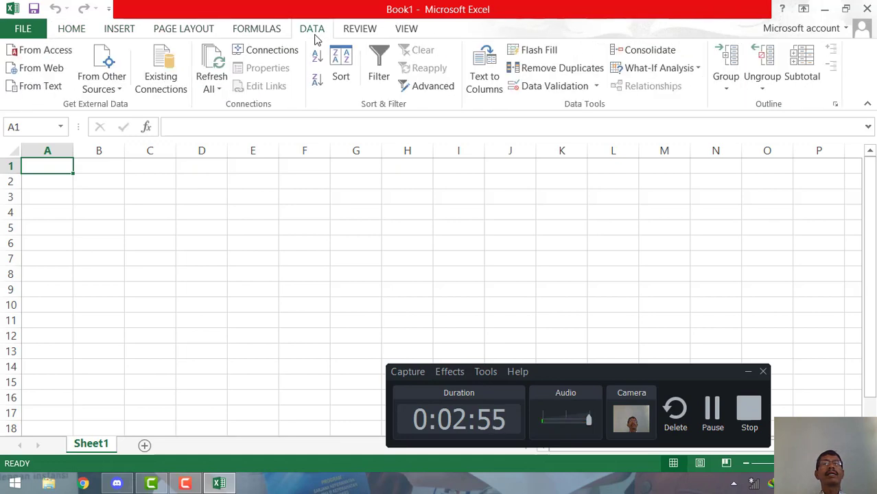
click(81, 35)
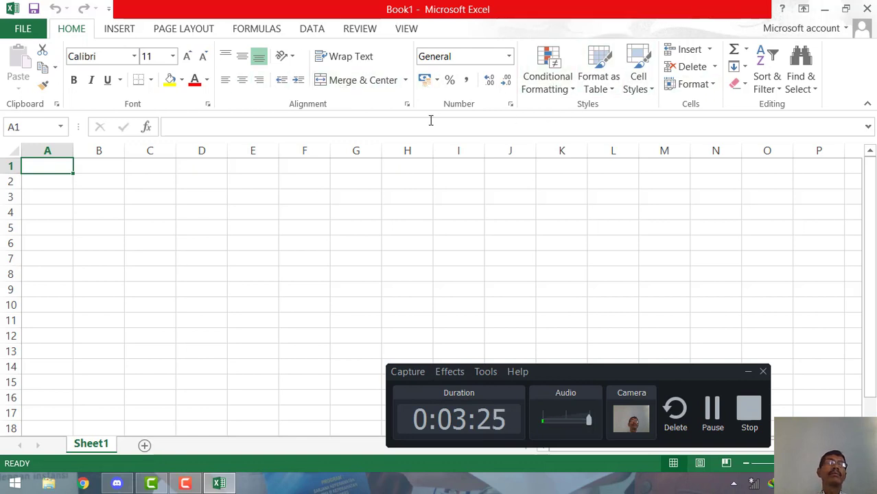
Examine how columns, rows and cells are addressed by selecting columns A, B and D, rows 1 to 4, and several single cells
click(61, 150)
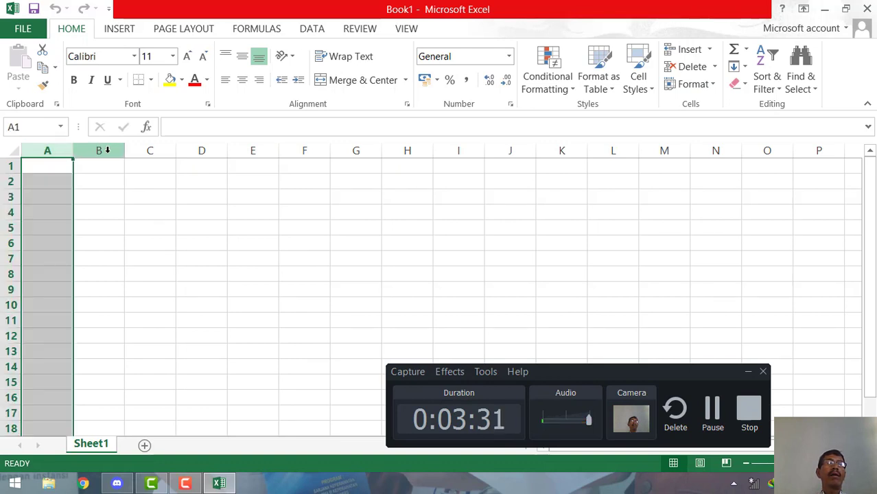
click(106, 150)
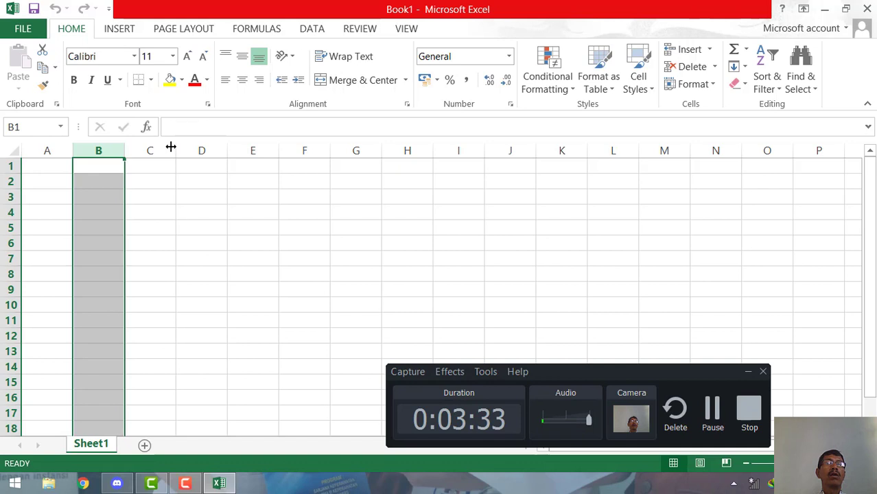
click(214, 148)
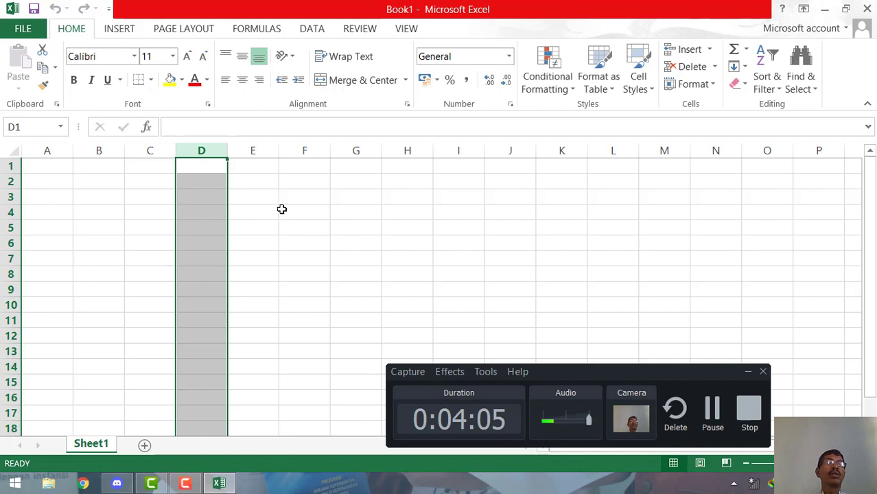
click(13, 167)
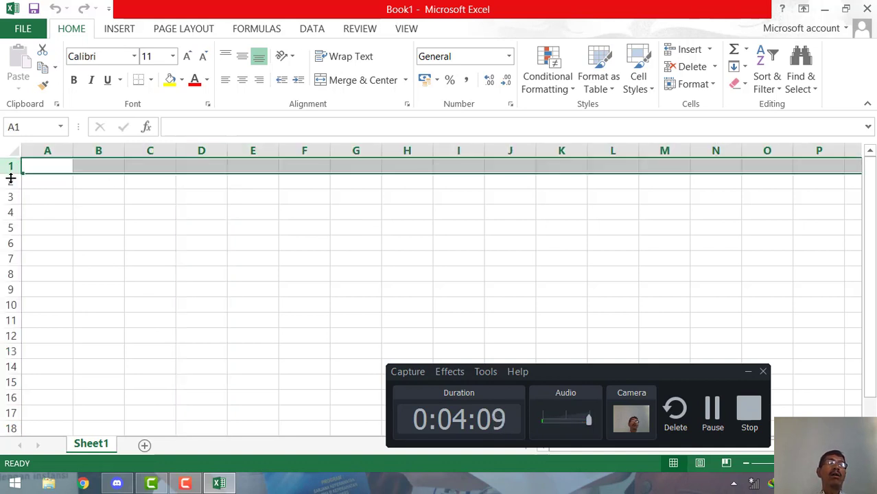
click(11, 181)
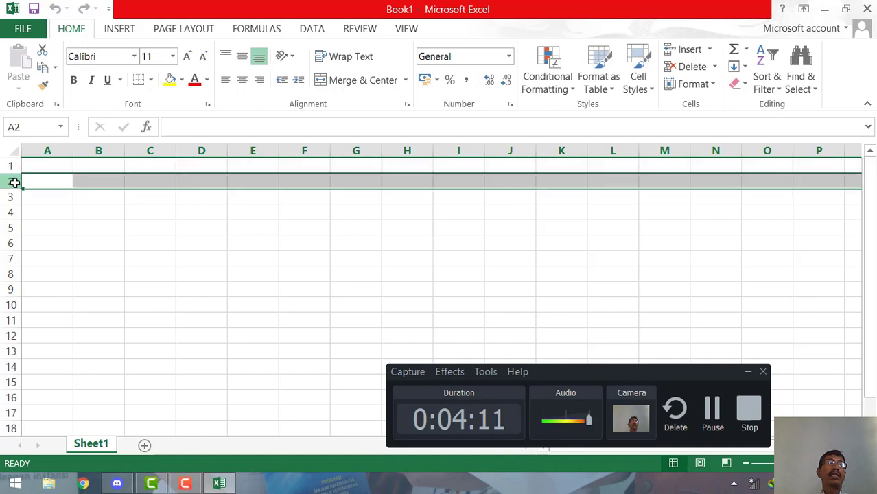
click(10, 197)
click(11, 212)
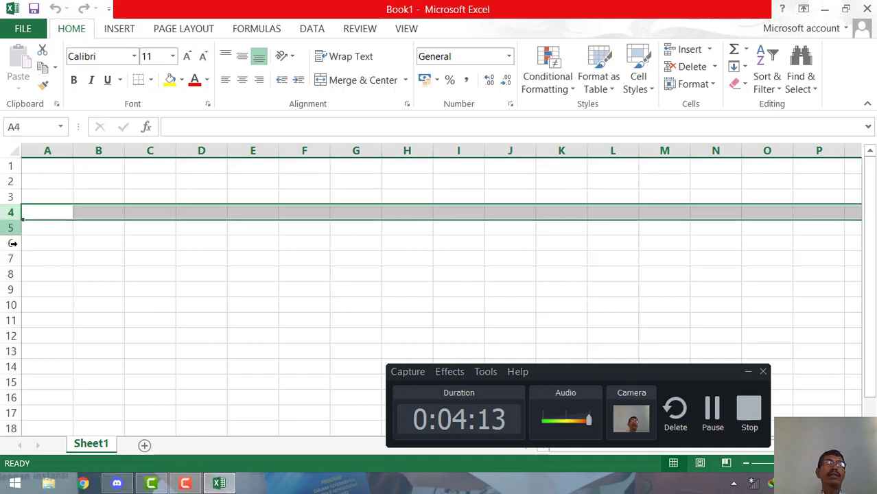
click(150, 308)
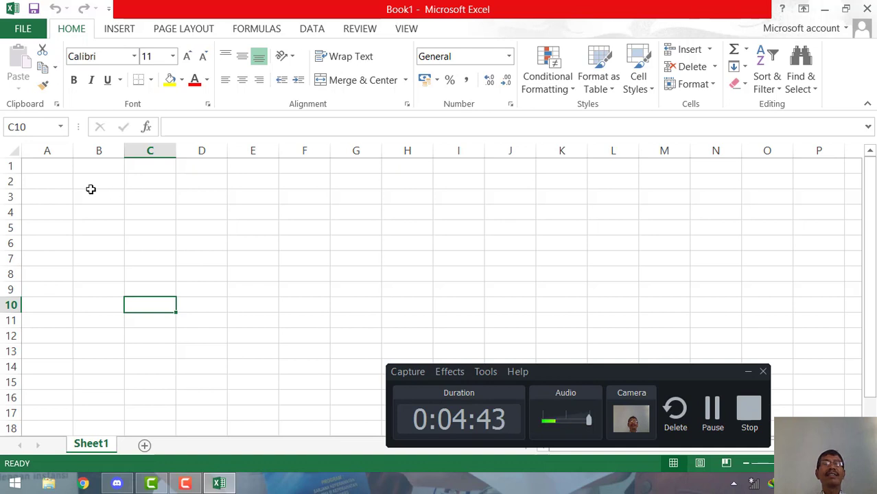
click(58, 170)
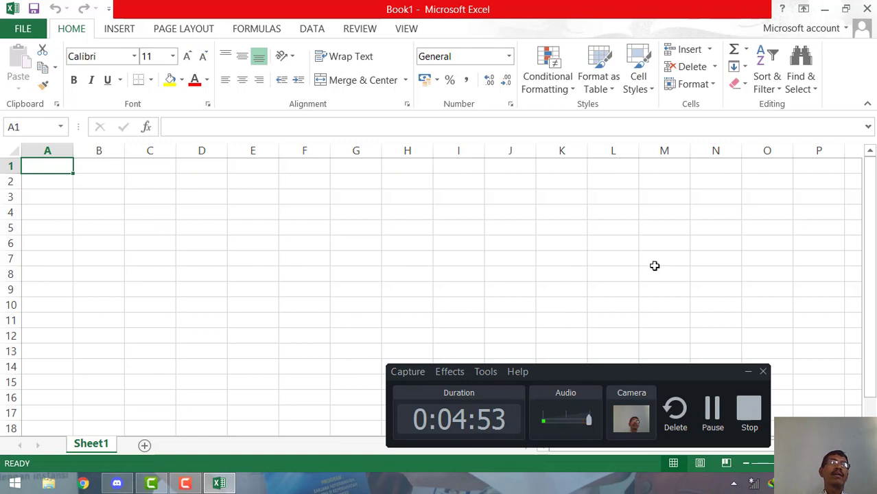
click(153, 180)
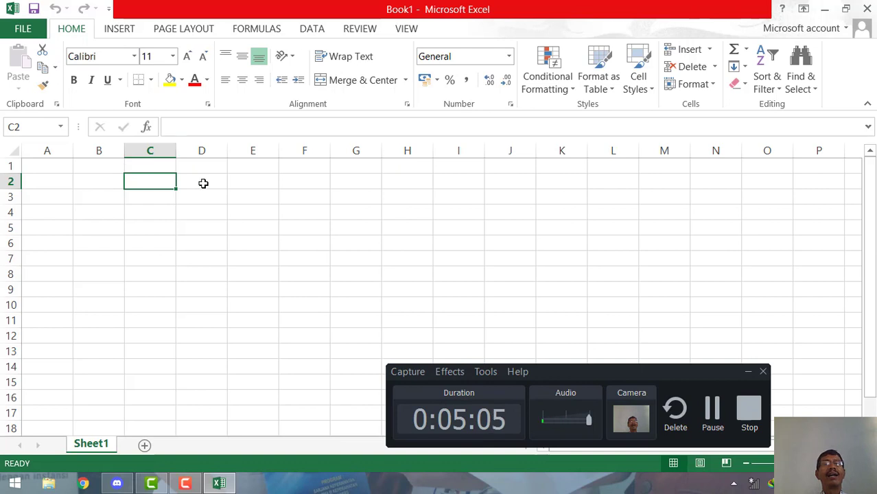
click(203, 183)
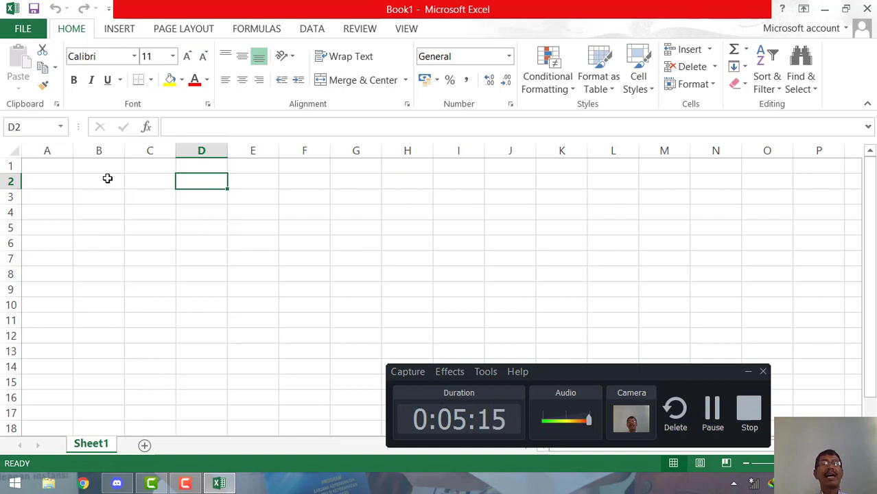
Enter the title DAFTAR GAJI PEGAWAI in cell A1
click(63, 167)
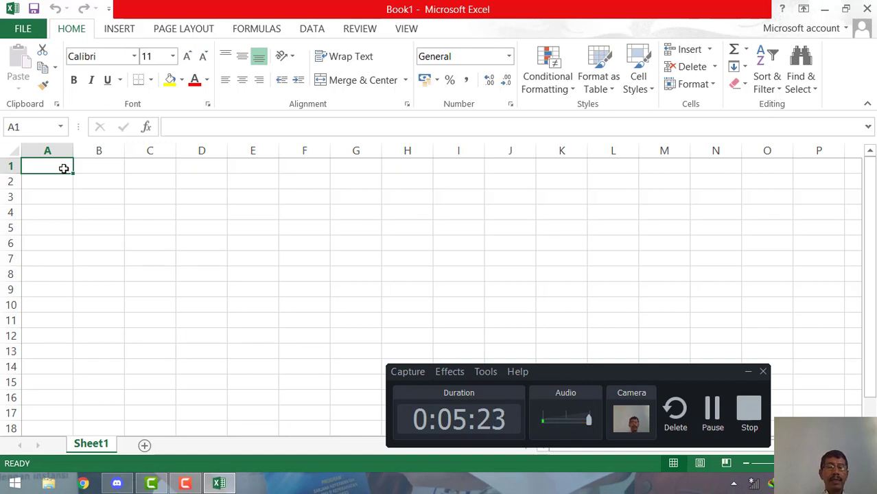
text(DAFTAR)
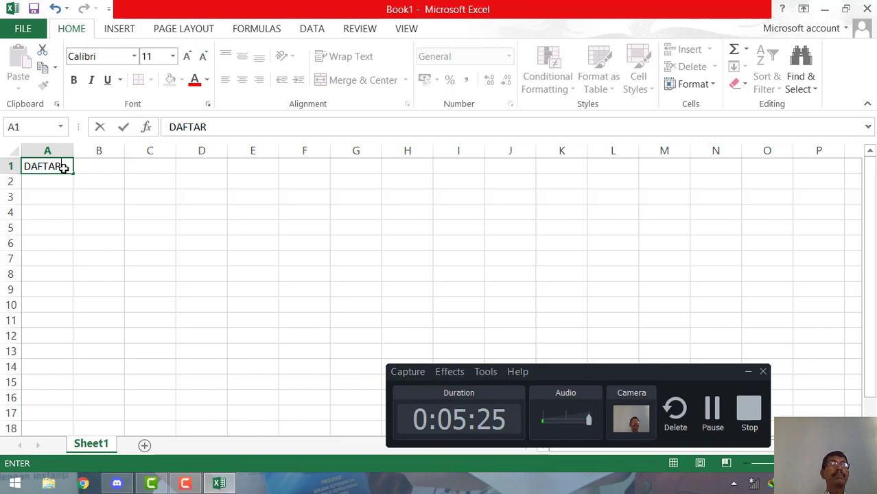
text( PEGAWAI)
key(BackSpace)
key(BackSpace)
key(BackSpace)
key(BackSpace)
key(BackSpace)
key(BackSpace)
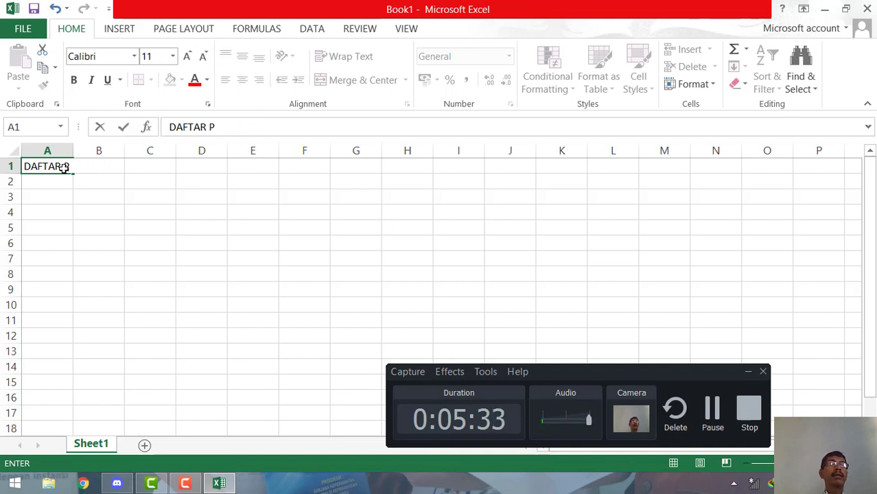
key(BackSpace)
text(GAJI PEGAWAI)
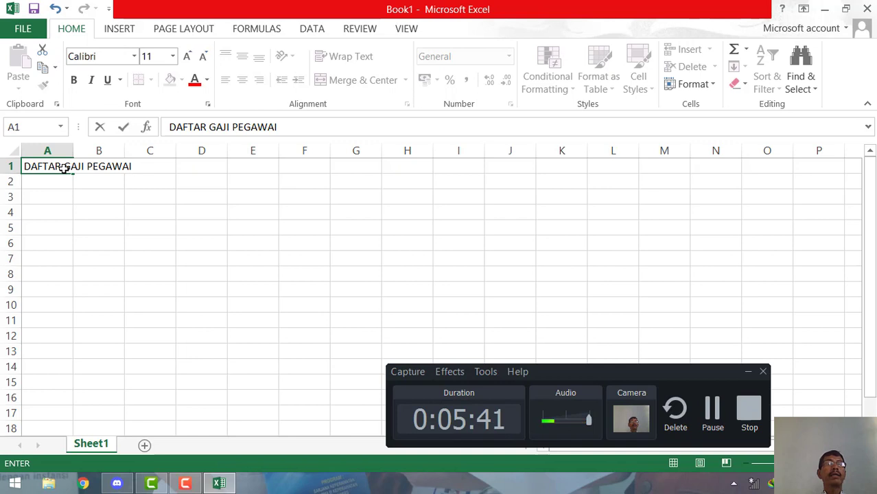
key(Return)
Enter the heading lines PT. SEHAT WARAS, SEMARANG and 2021 in cells A2 to A4
text(P)
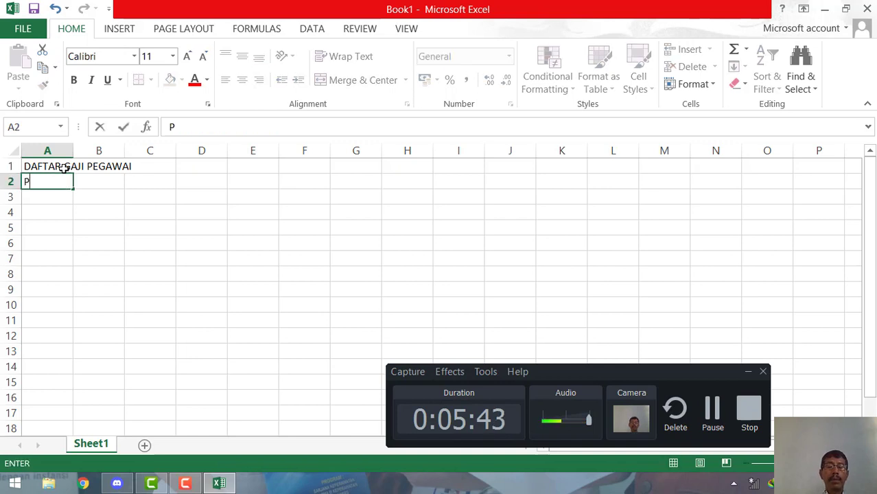
text(T. )
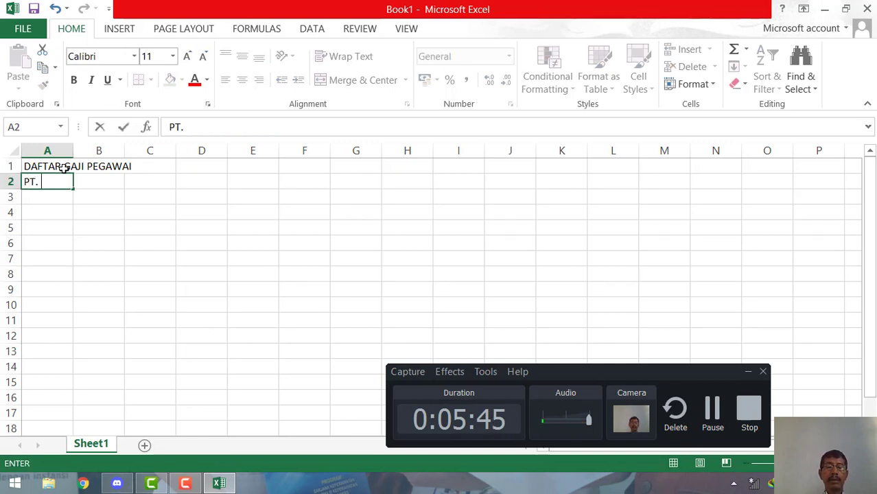
text(SEHAT WARAS)
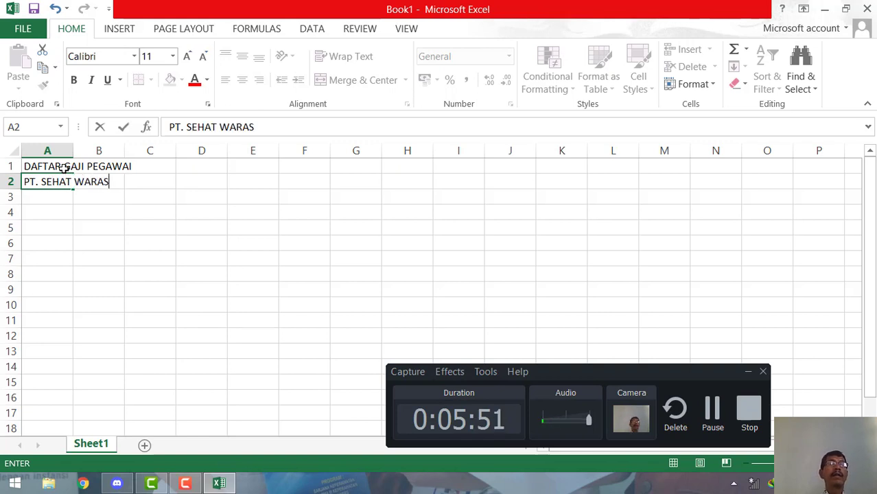
key(Return)
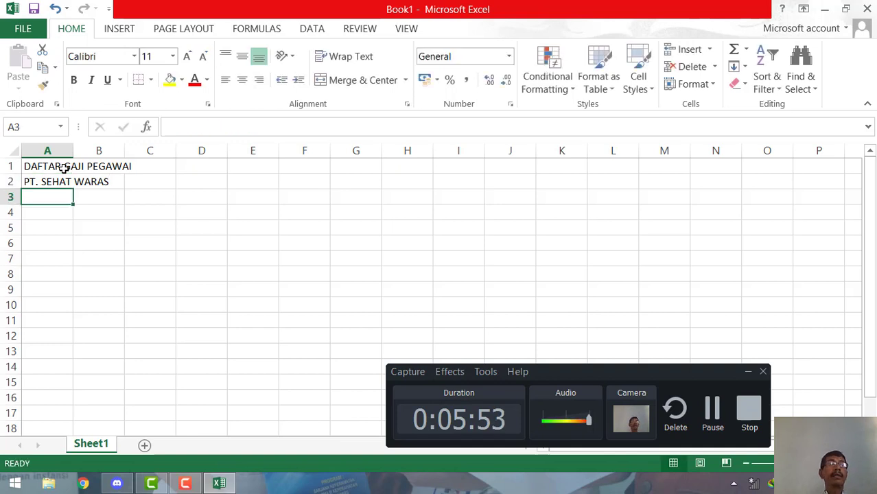
text(SEMARANG)
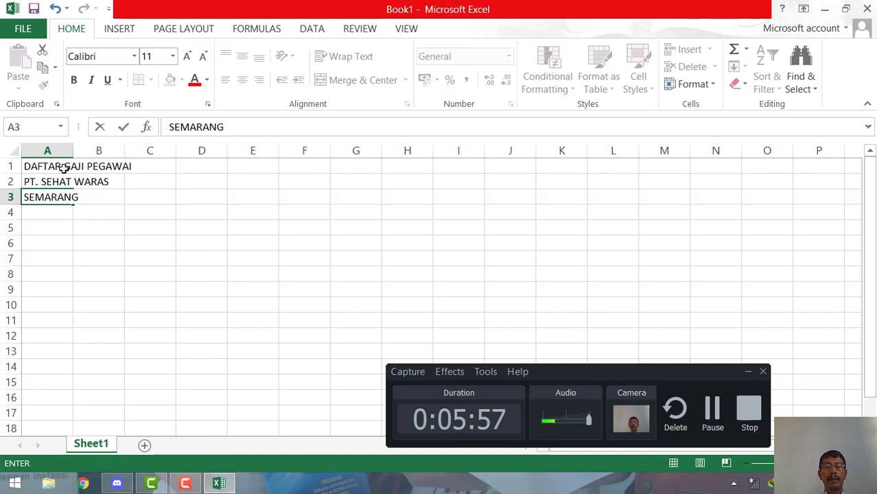
key(Return)
text(2021)
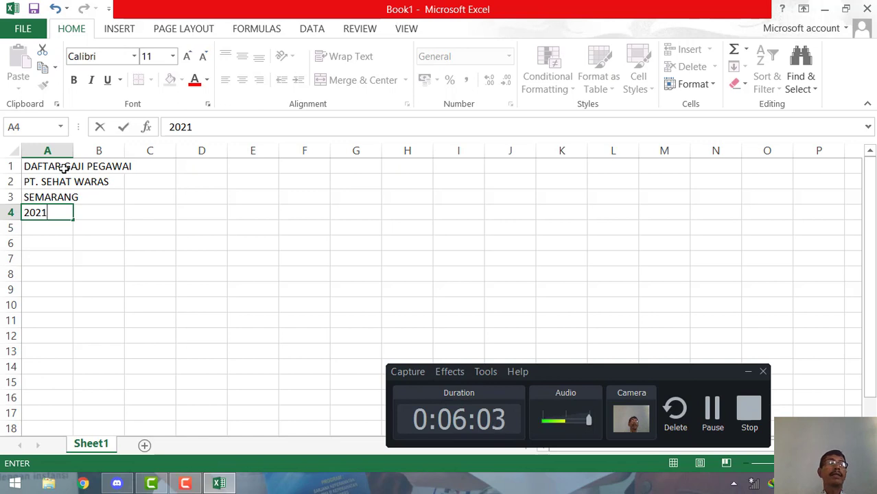
key(Return)
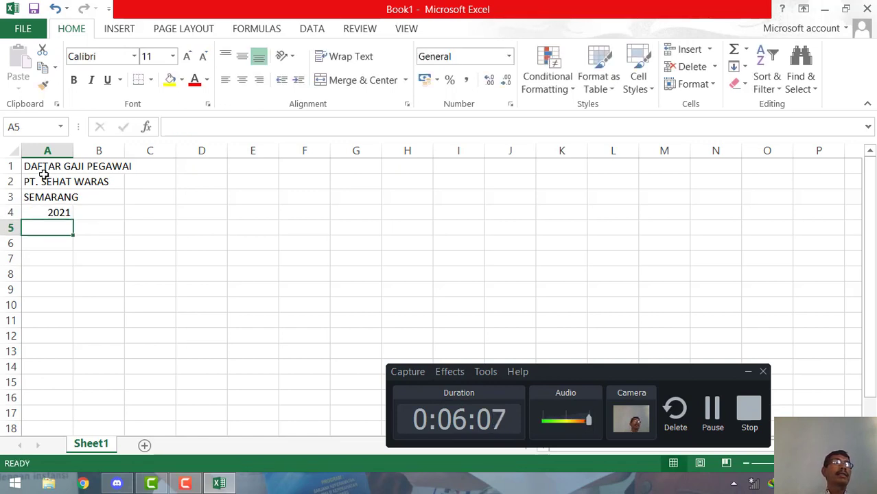
Insert an extra A into the title in cell A1 so it reads DAAFTAR GAJI PEGAWAI
click(37, 166)
double_click(37, 167)
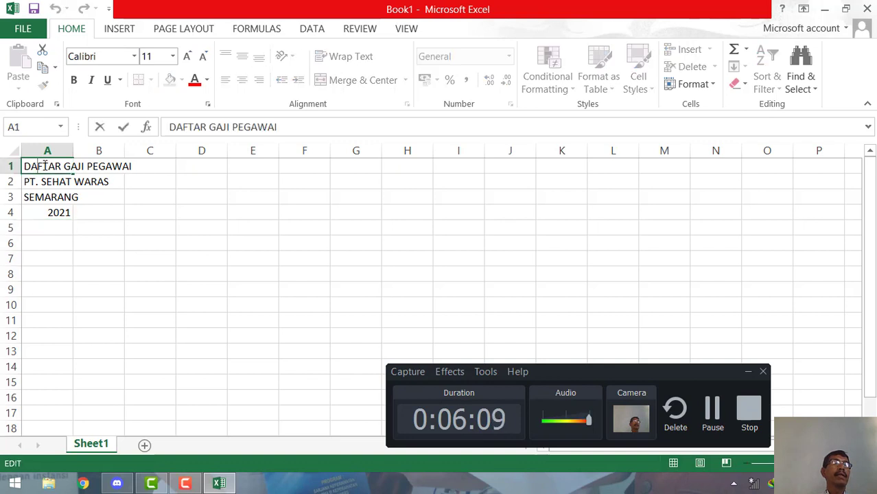
text(A)
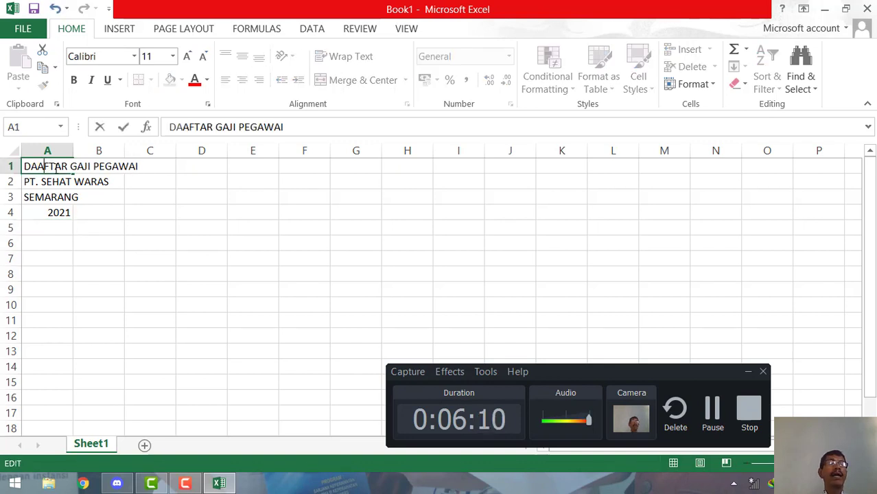
click(62, 230)
click(52, 244)
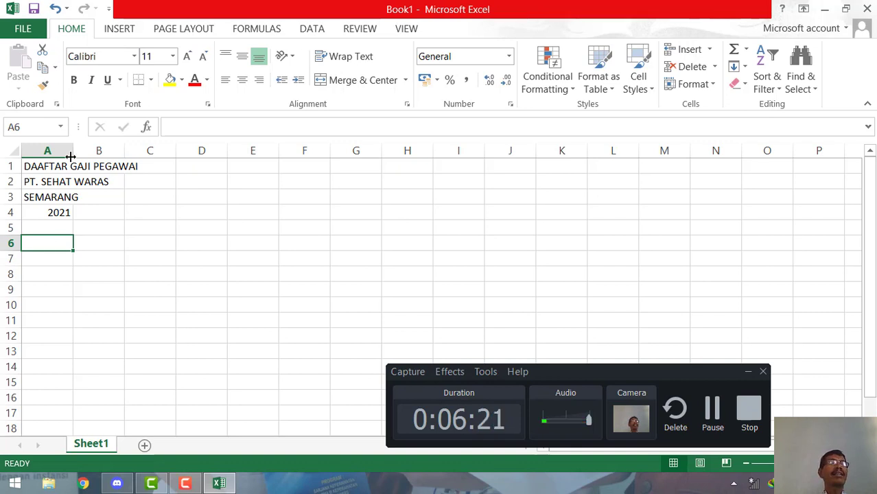
Remove the extra A from the title in cell A1 so it reads DAFTAR GAJI PEGAWAI
click(41, 167)
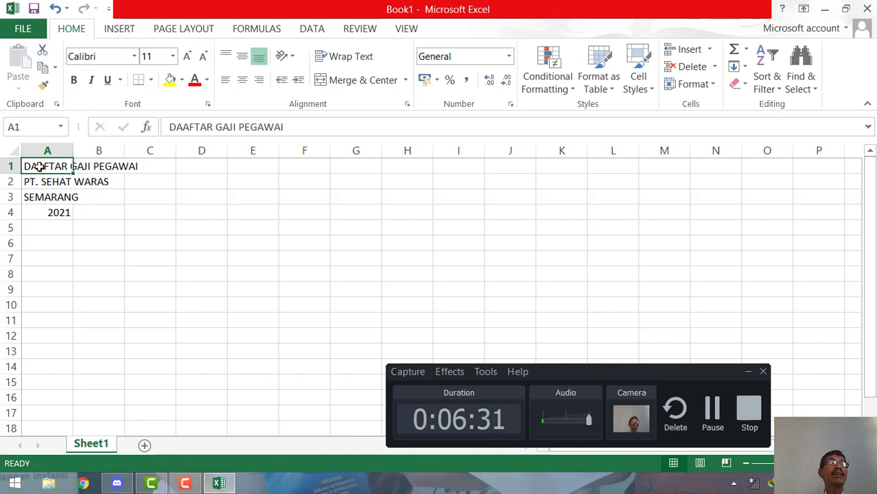
double_click(39, 167)
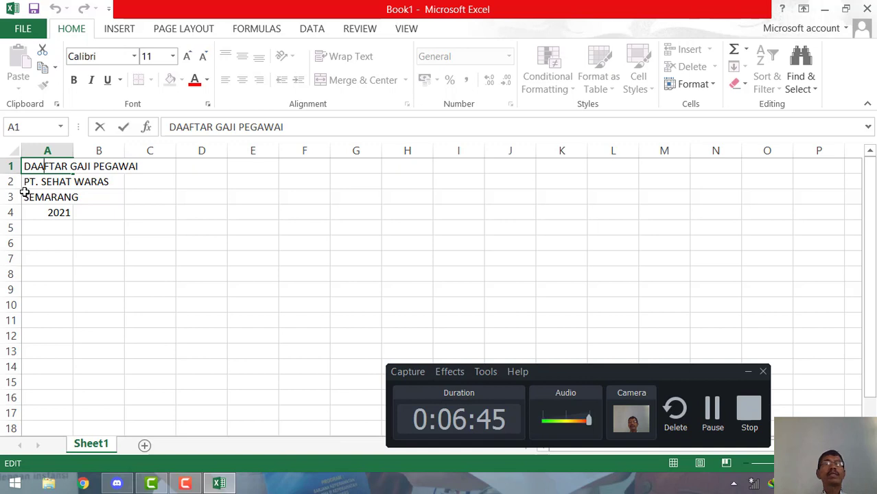
key(BackSpace)
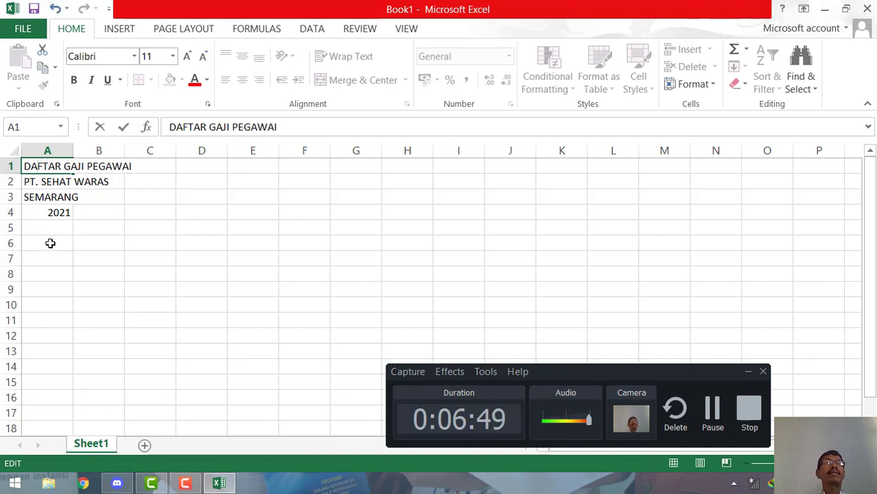
Reinsert an extra A into the title in cell A1 and delete it again
click(36, 166)
text(A)
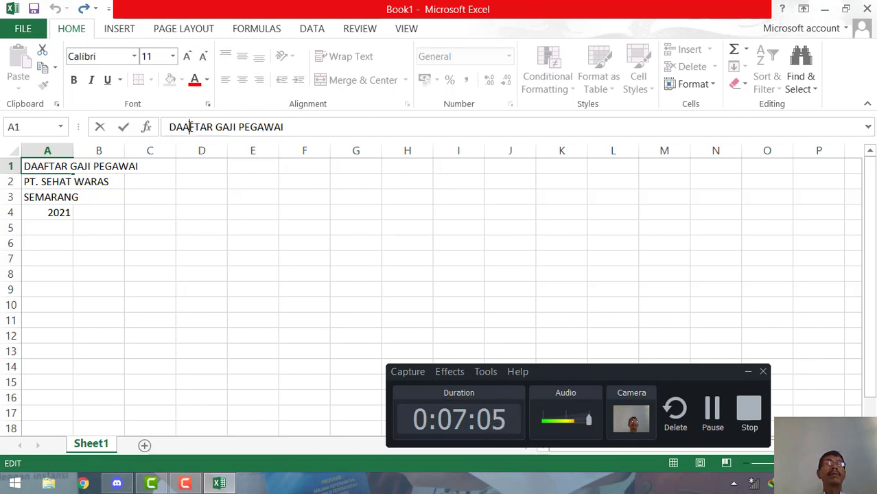
key(BackSpace)
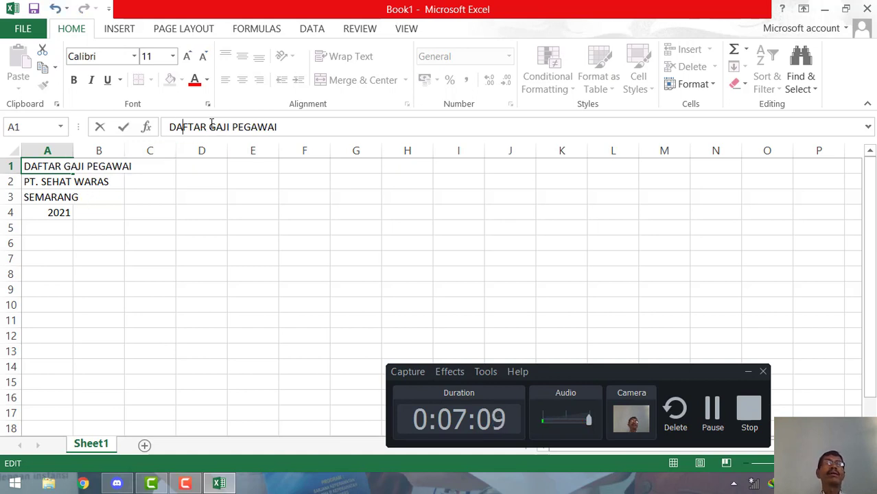
Enter the column headings NO URT in cell A6 and NAMA PEGAWAI in cell B6
click(61, 242)
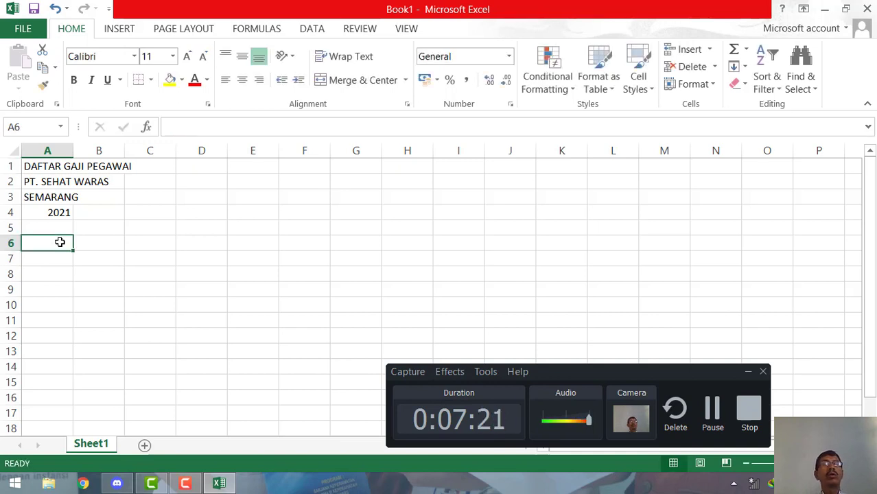
text(N)
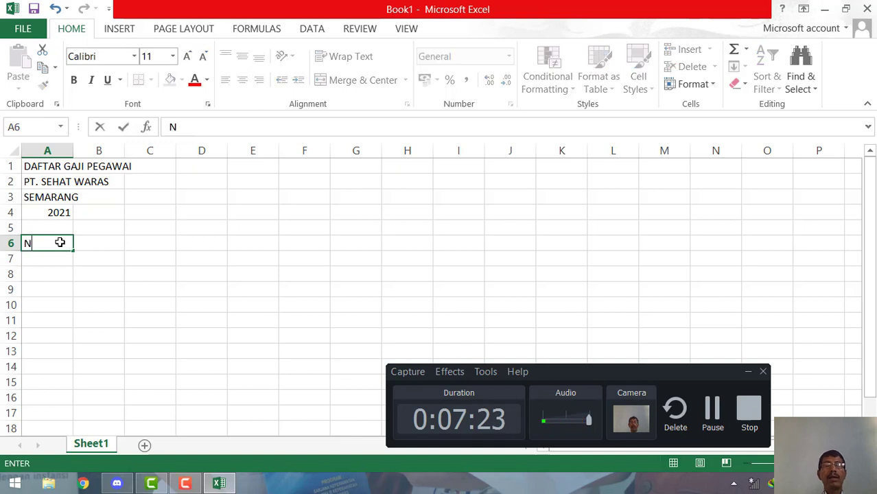
text(O)
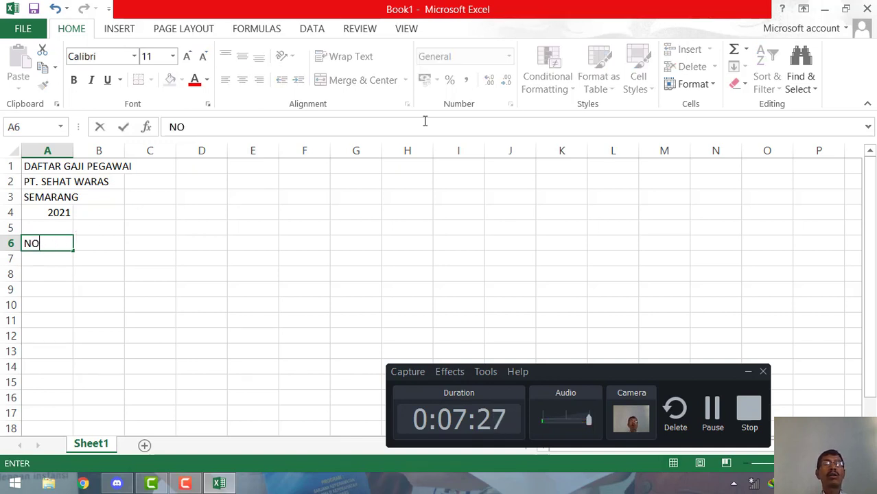
text( URT)
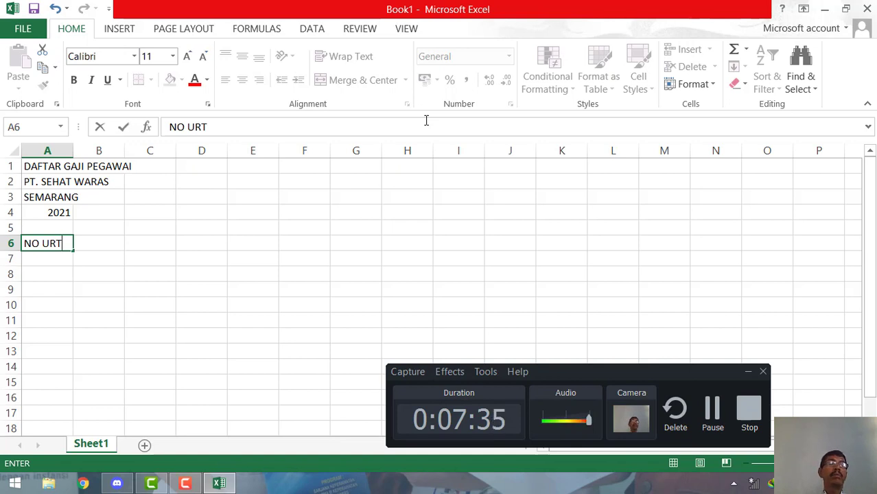
key(Tab)
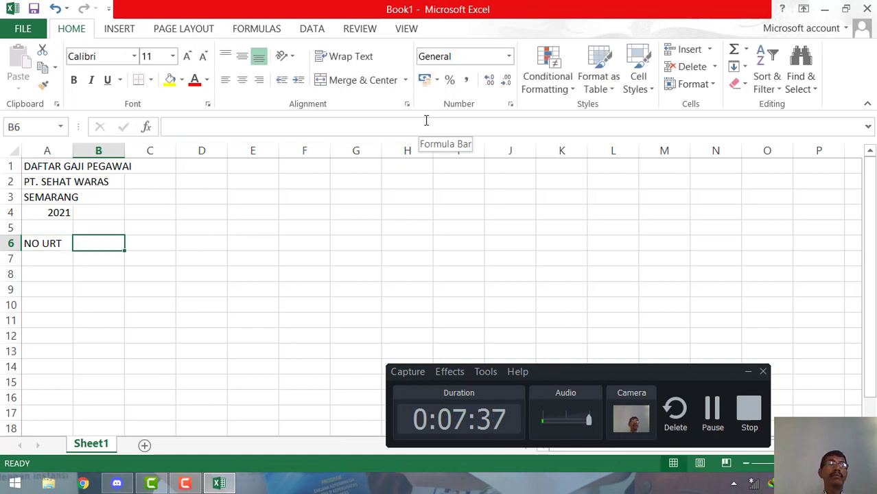
text(NAM)
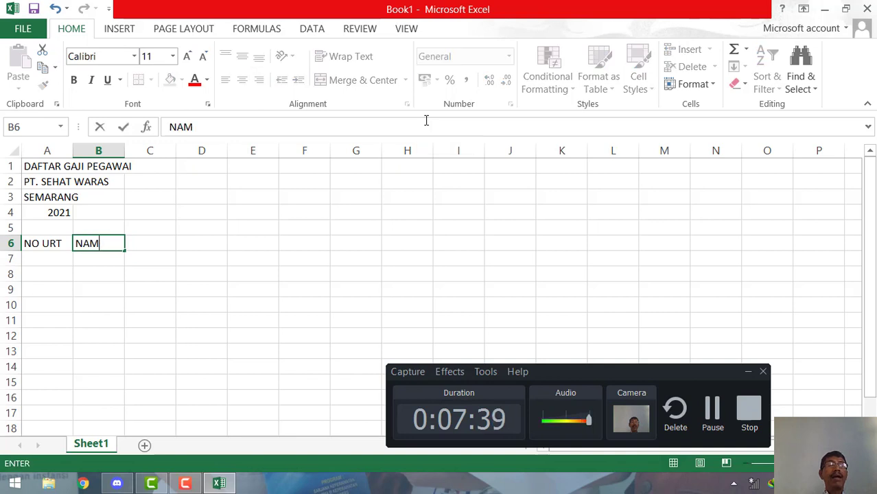
text(A PEG)
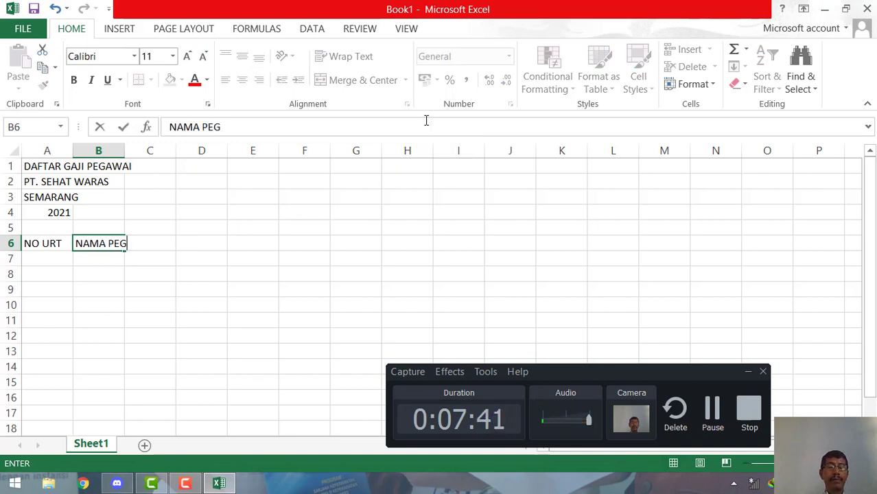
text(AWAI)
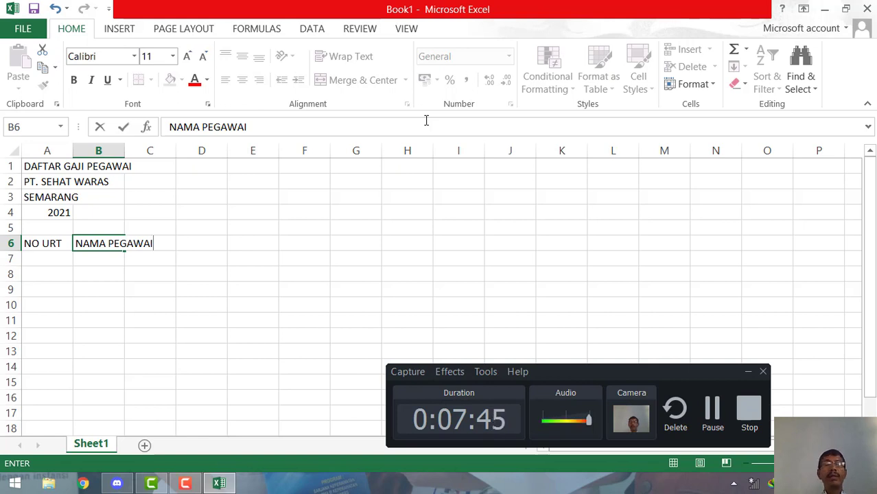
key(Tab)
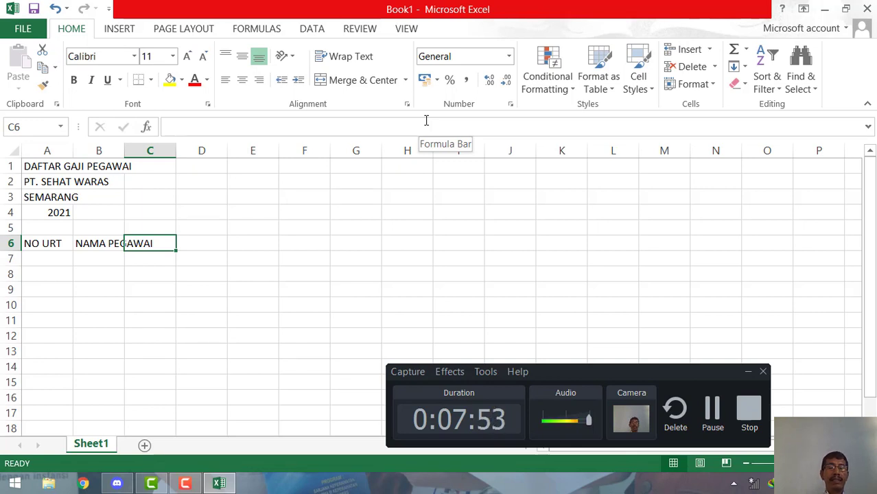
Enter the column headings JABATAN in cell C6 and GAJI POKOK in cell D6
text(JABATAN)
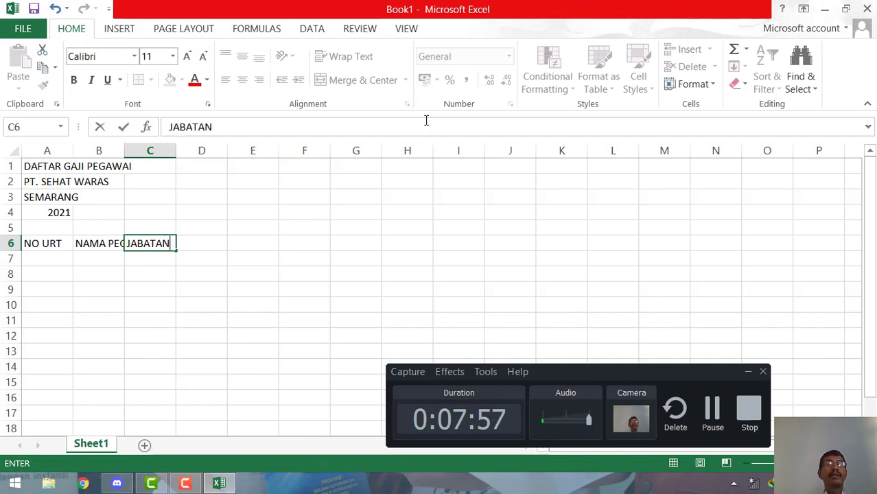
key(Tab)
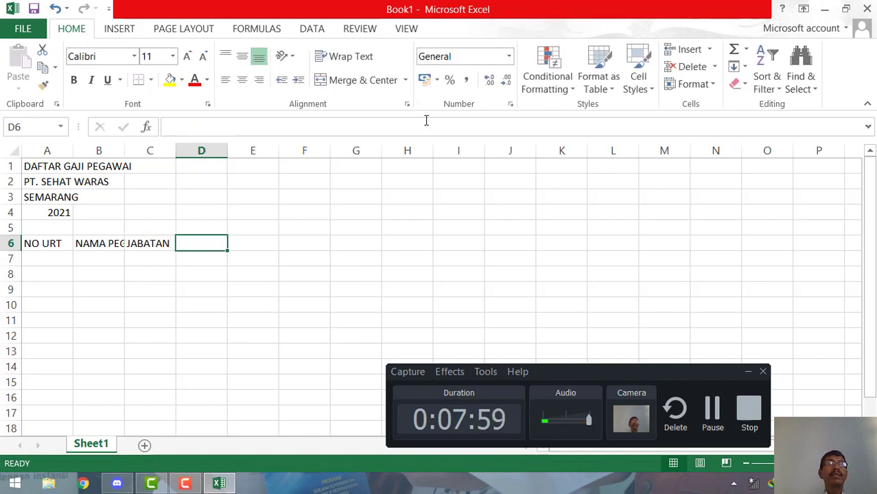
text(T)
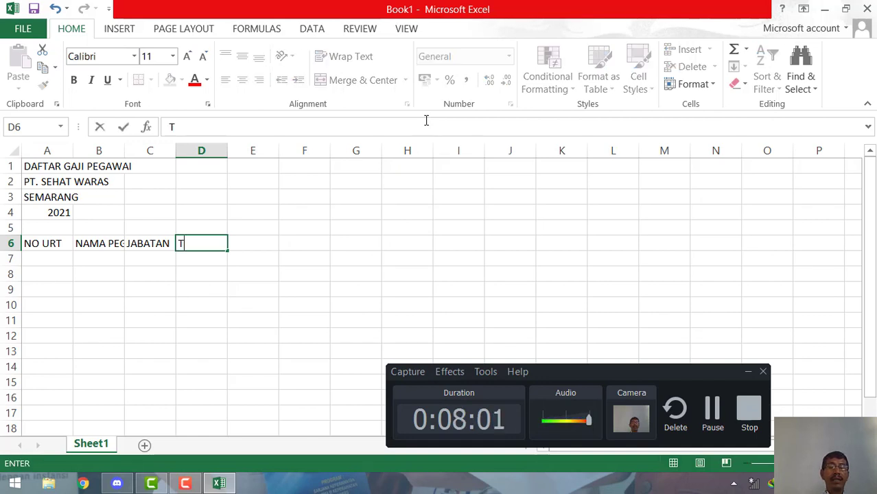
key(BackSpace)
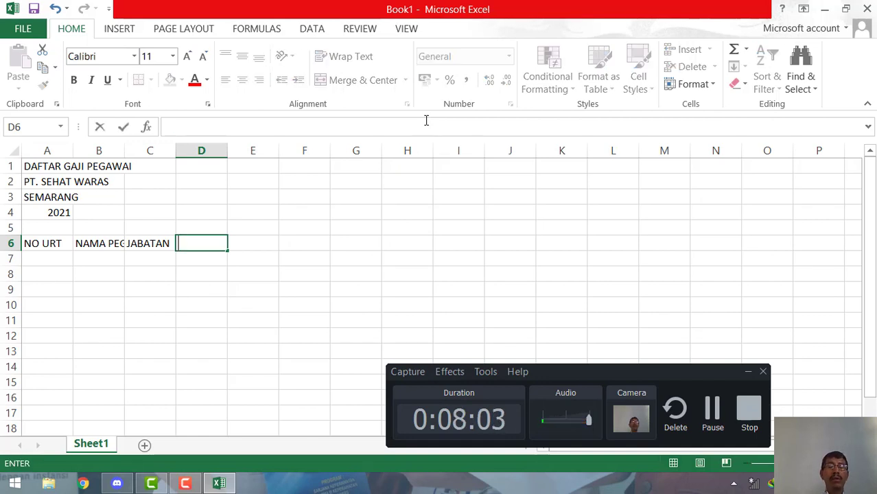
text(GAJ)
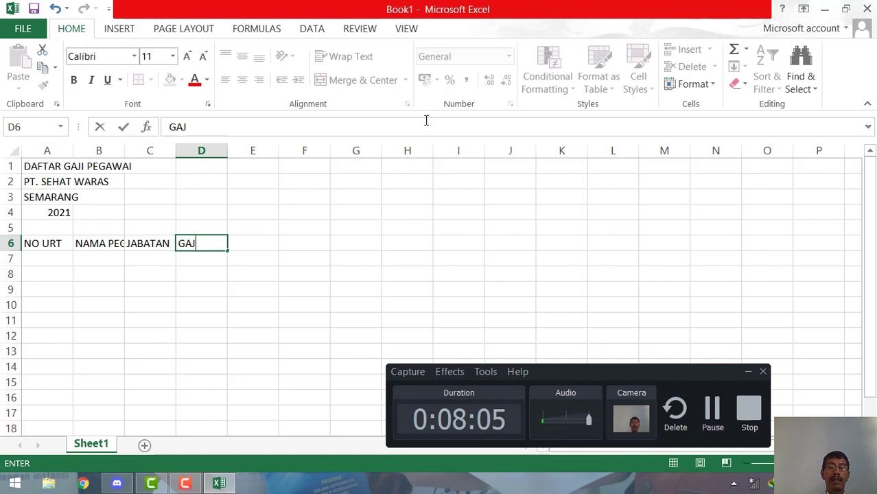
text(I POKOK)
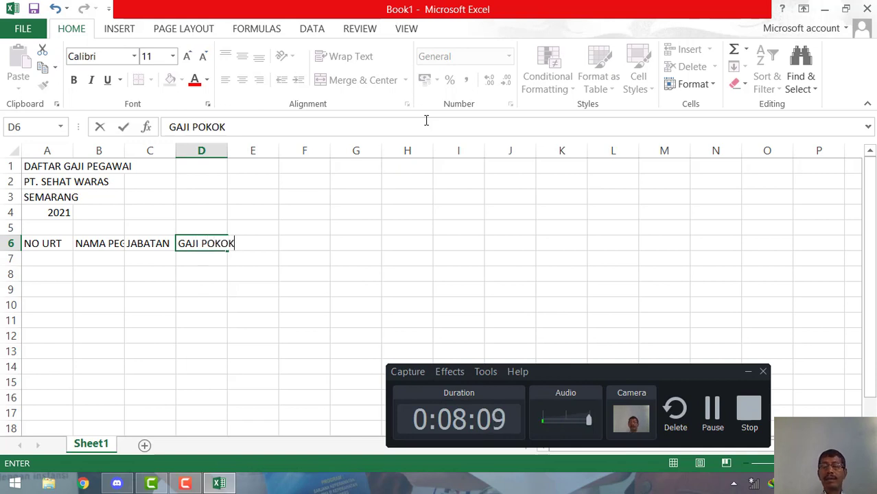
key(Tab)
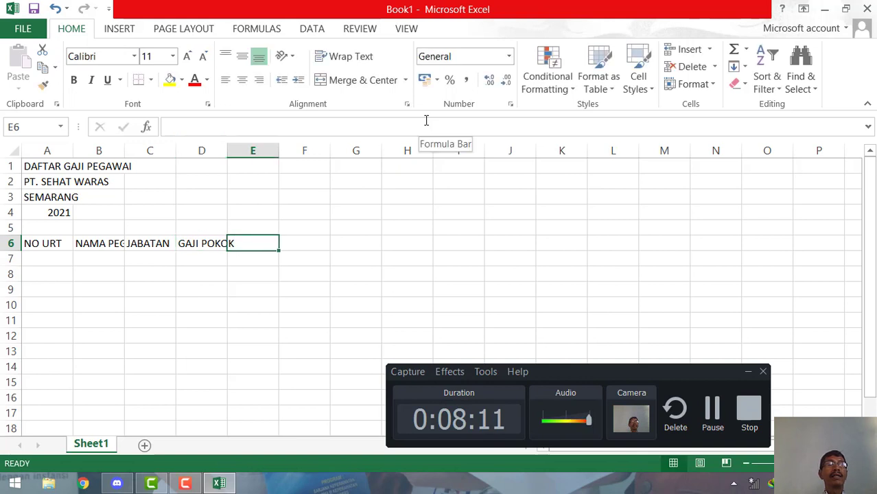
Enter the column headings TUNJANGAN, BONUS, PAJAK and GAJI TOTAL in cells E6 to H6
text(TUNJANGAN)
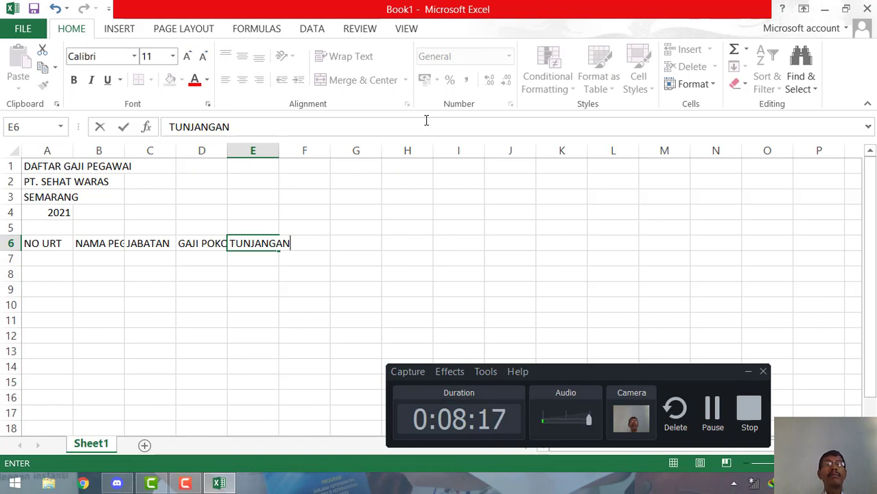
key(Tab)
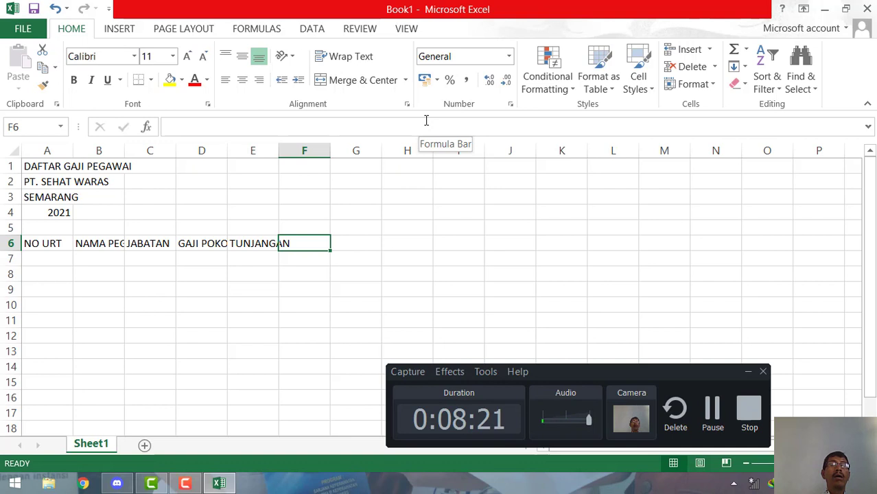
text(BONUS)
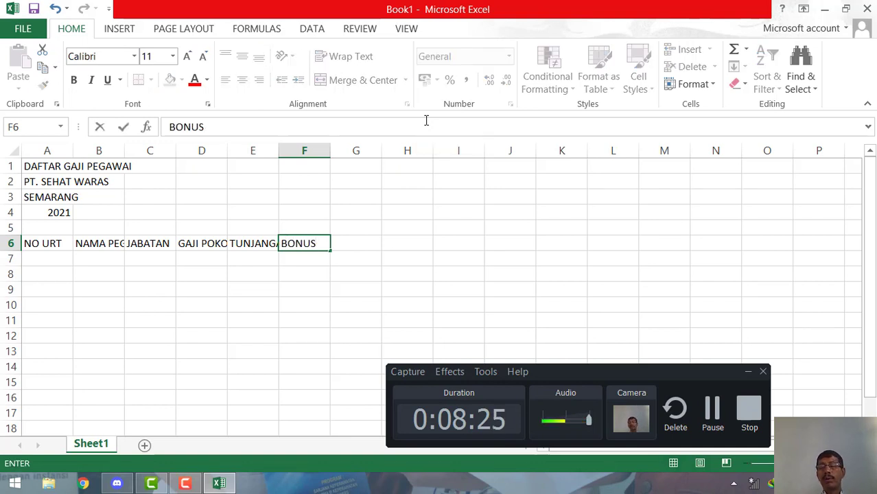
key(Tab)
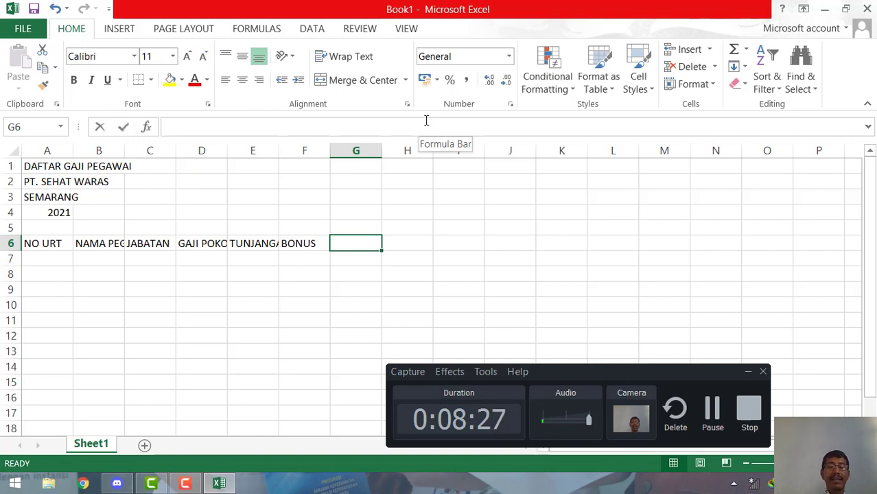
text(PAJAK)
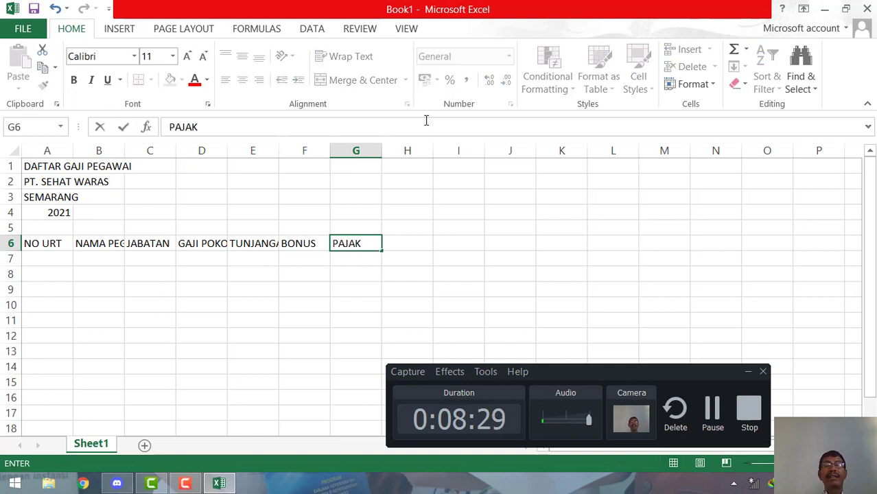
key(Tab)
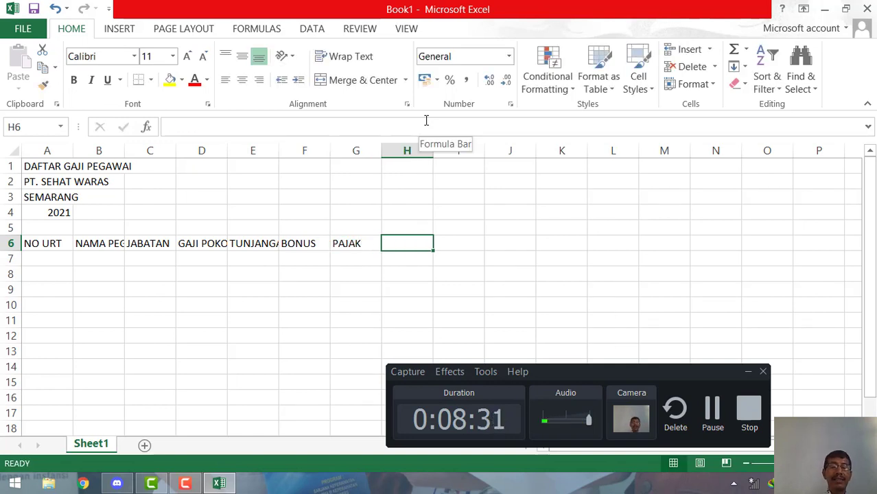
text(GAJI T)
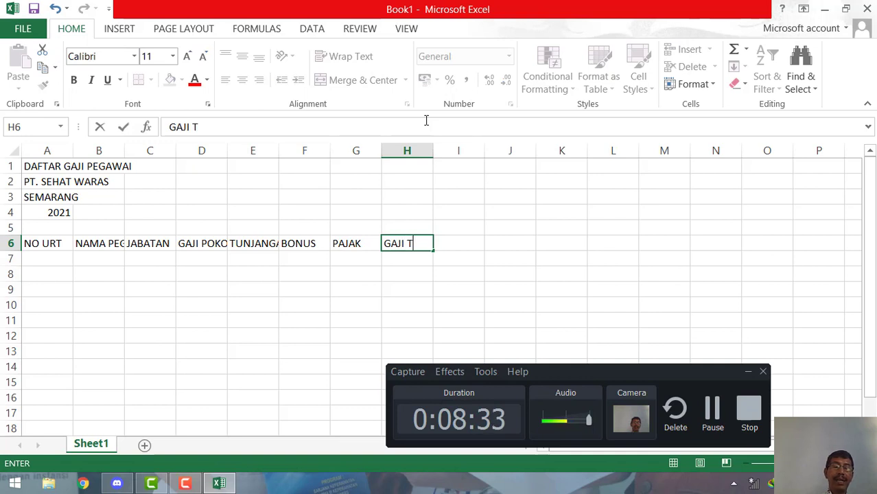
text(OTAL)
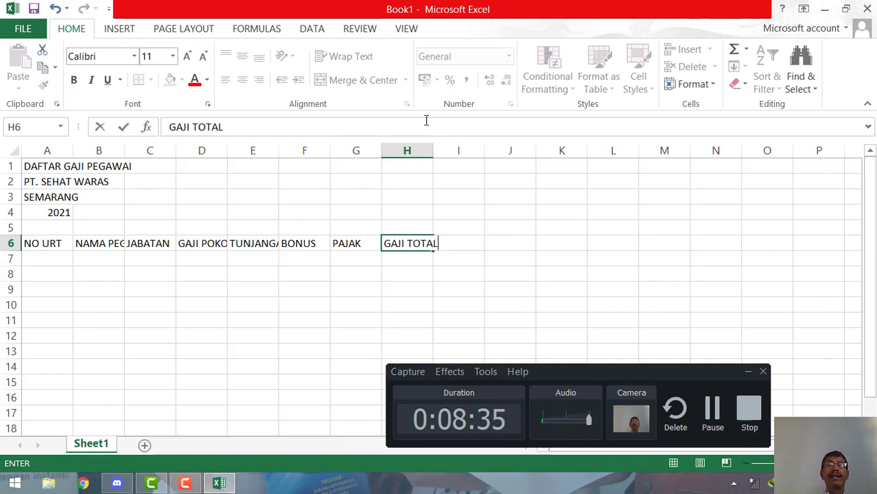
key(Return)
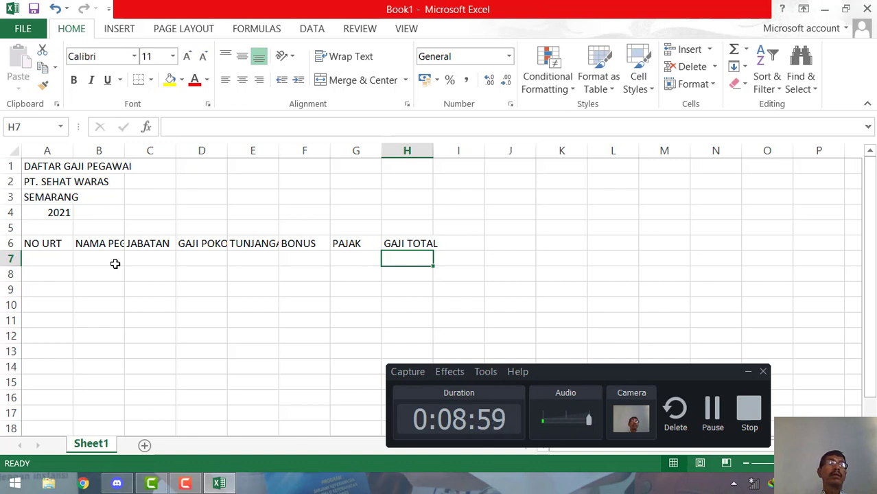
Narrow column A to about the width of NO URT and fit column B to the full NAMA PEGAWAI heading
click(56, 260)
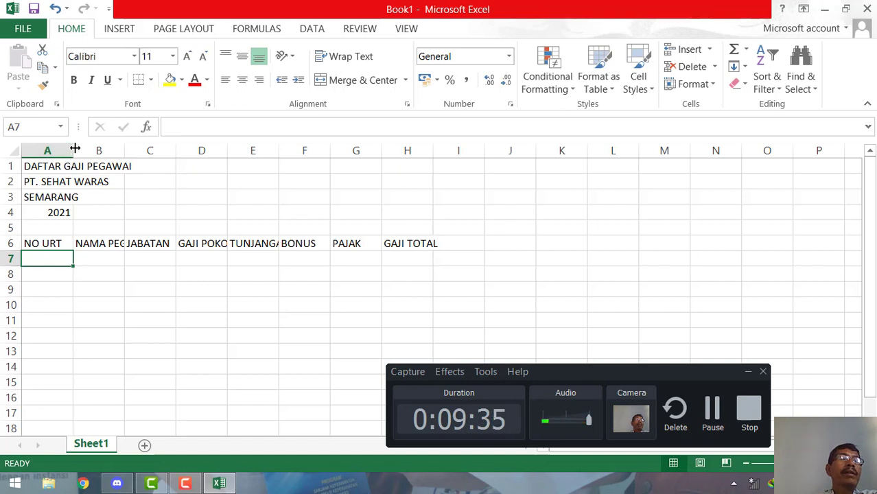
drag(74, 148, 62, 142)
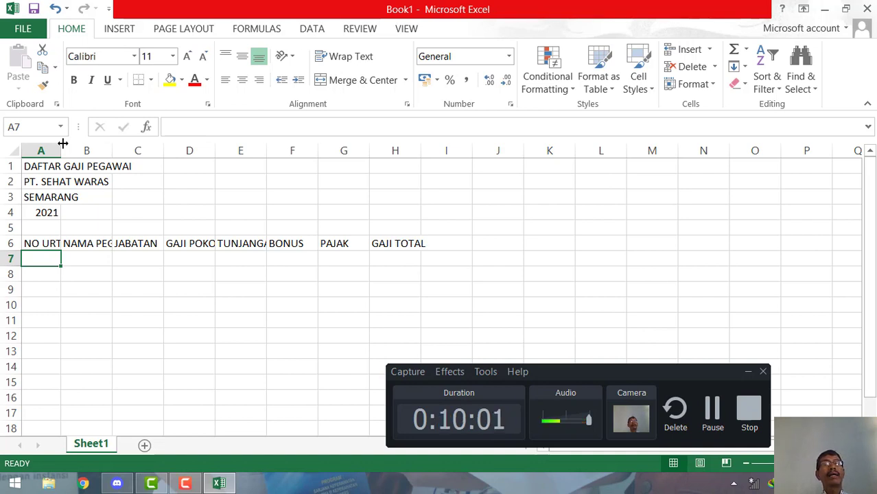
click(83, 245)
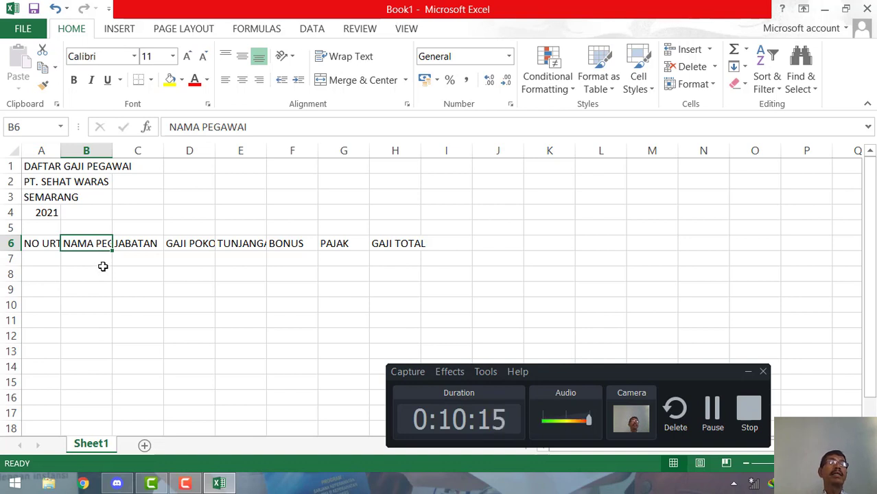
double_click(114, 149)
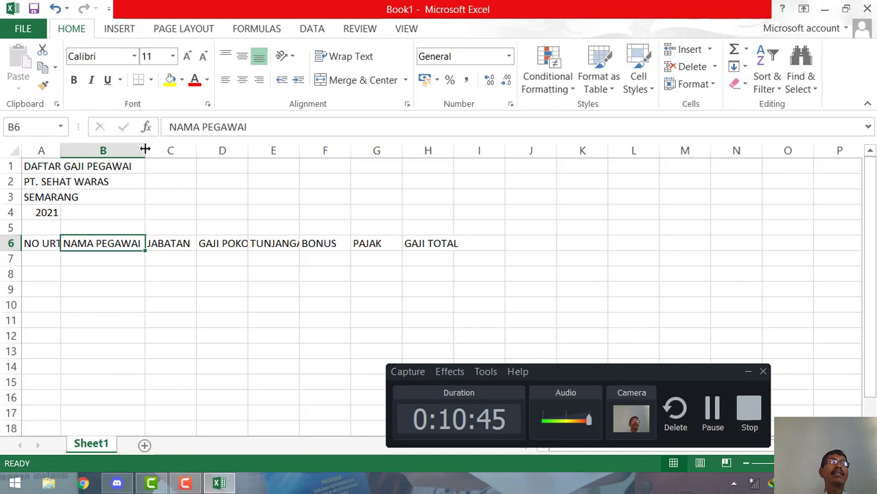
drag(145, 149, 144, 148)
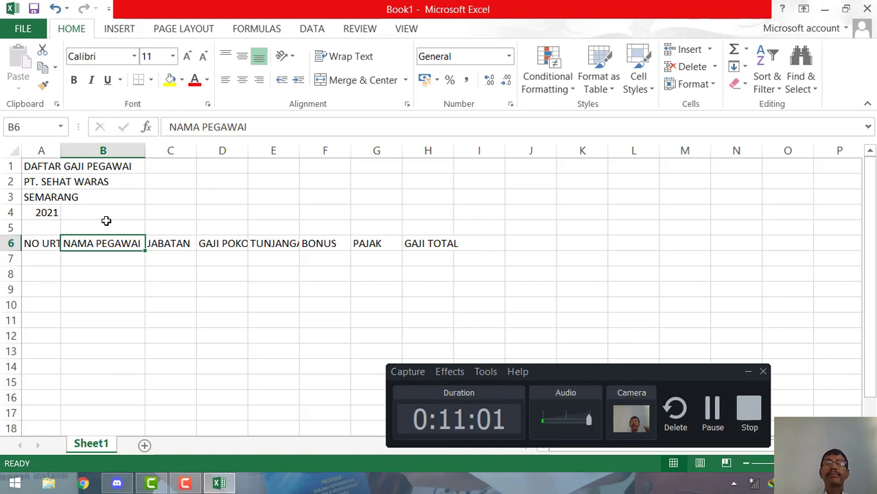
Set the width of the NAMA PEGAWAI column (column B) to 18
click(700, 83)
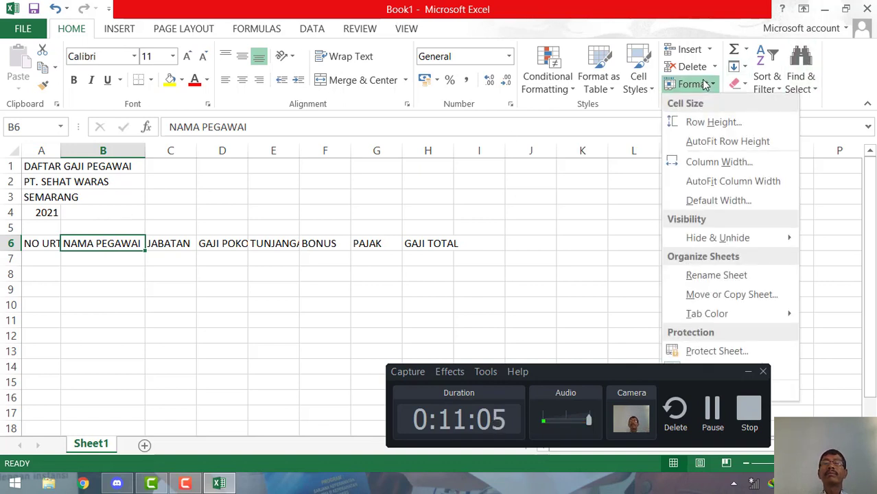
click(714, 162)
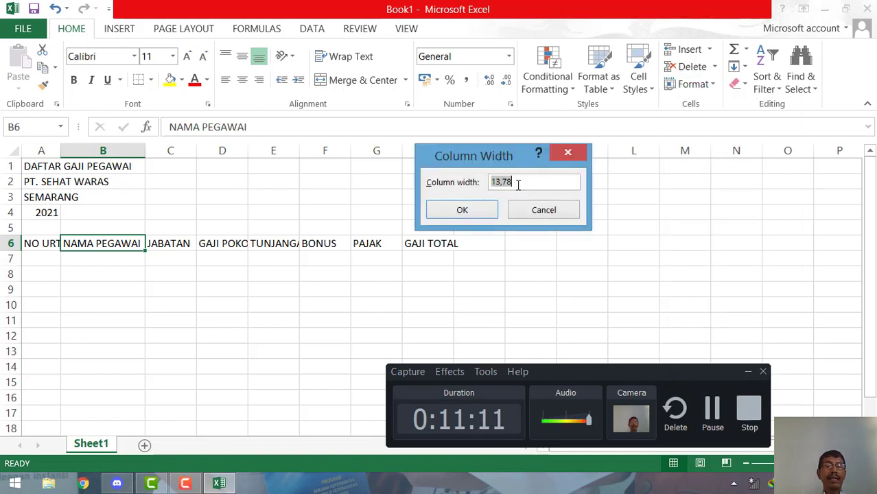
text(18)
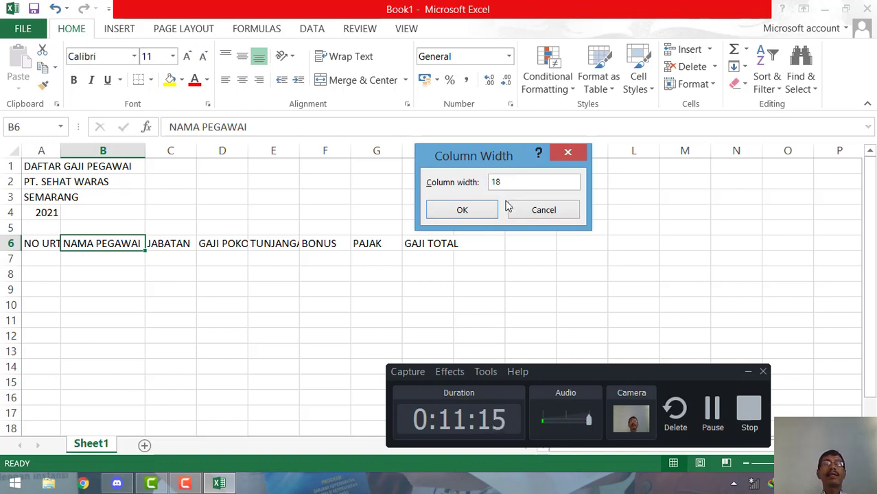
click(483, 216)
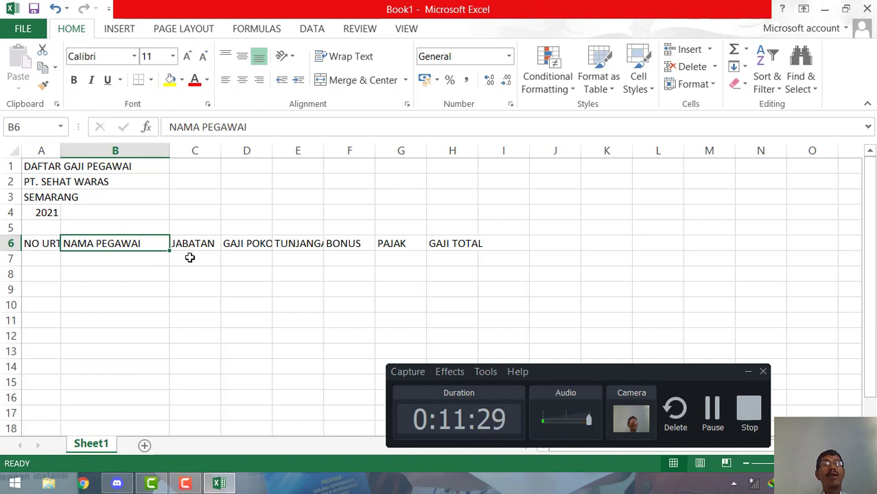
click(192, 255)
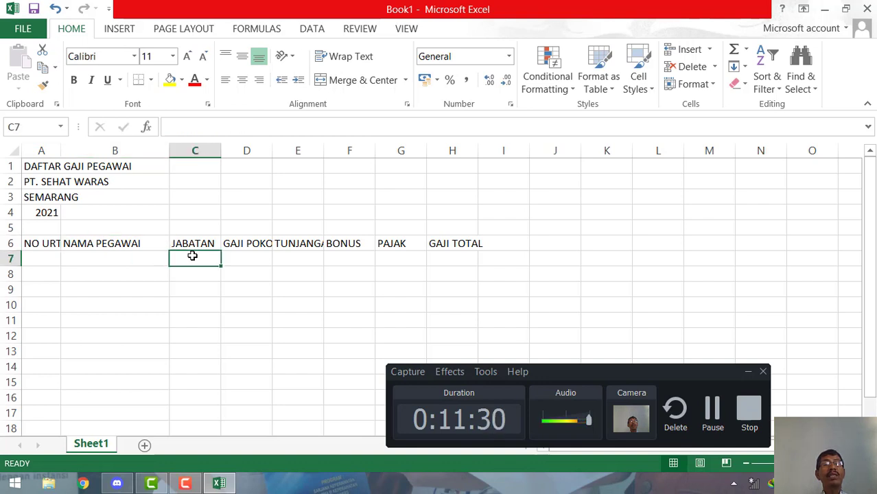
click(247, 254)
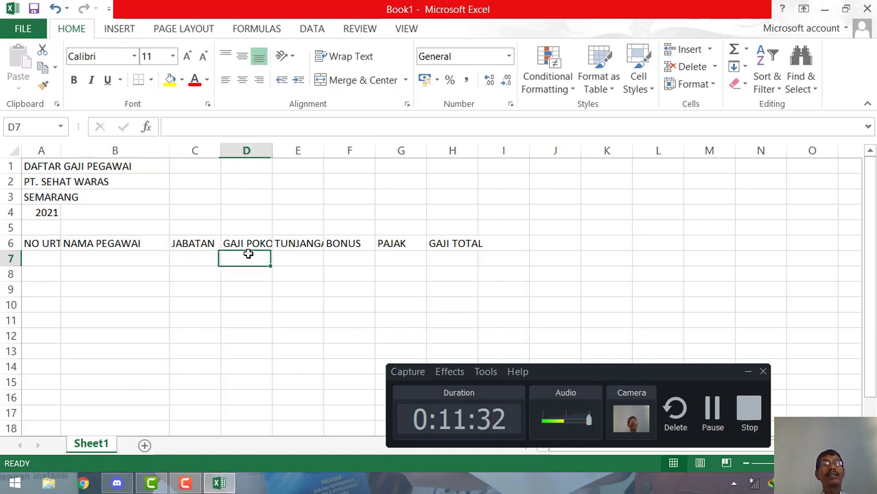
click(293, 256)
click(343, 255)
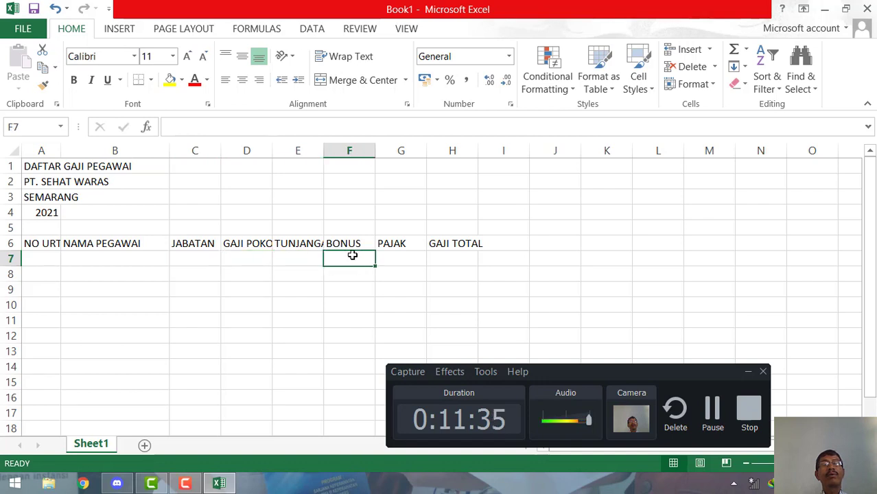
click(394, 256)
click(452, 255)
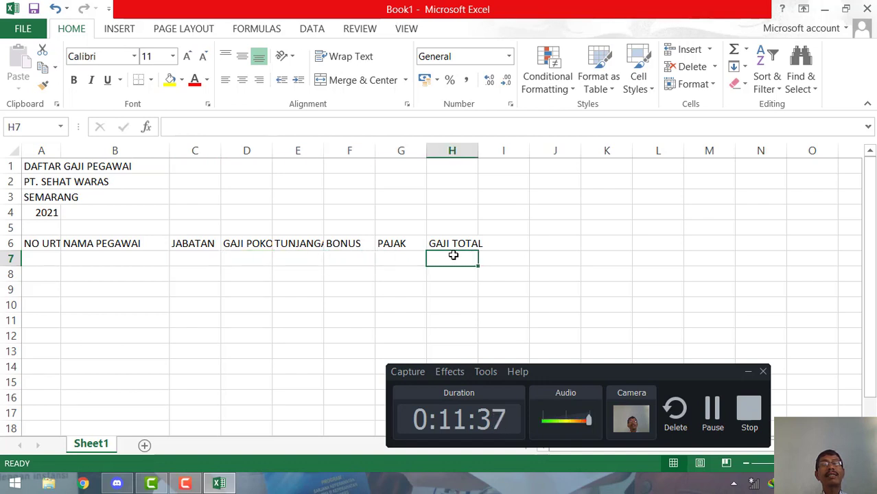
Set the width of columns C to H, from JABATAN to GAJI TOTAL, to 13
click(200, 258)
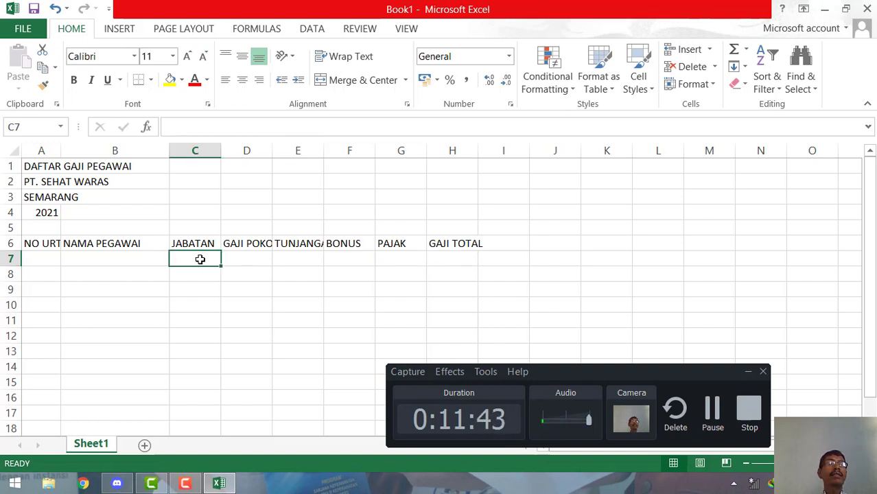
drag(214, 264, 450, 262)
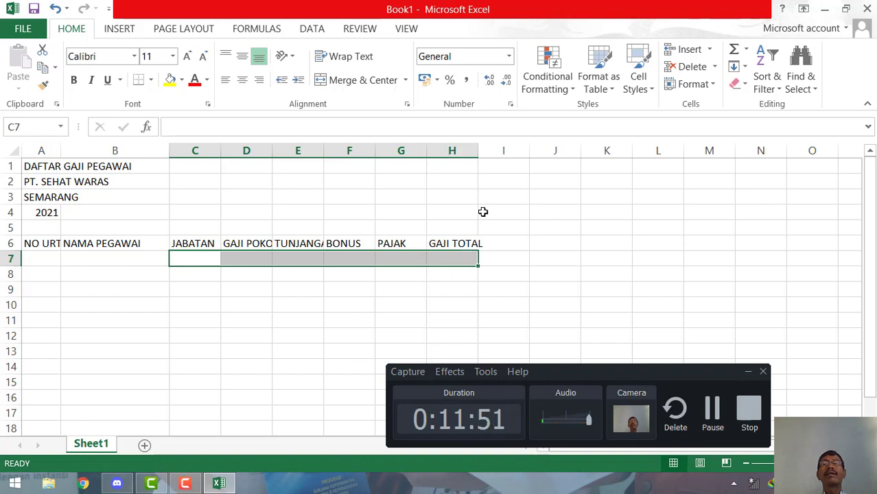
click(710, 83)
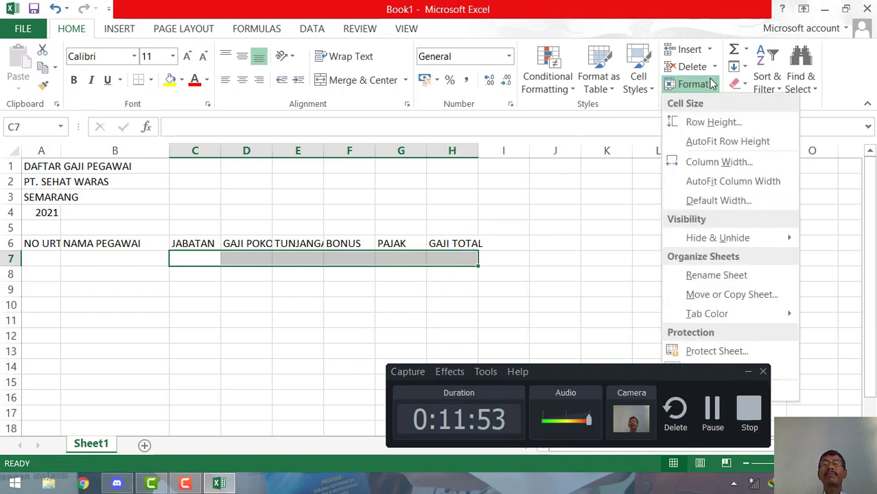
click(709, 164)
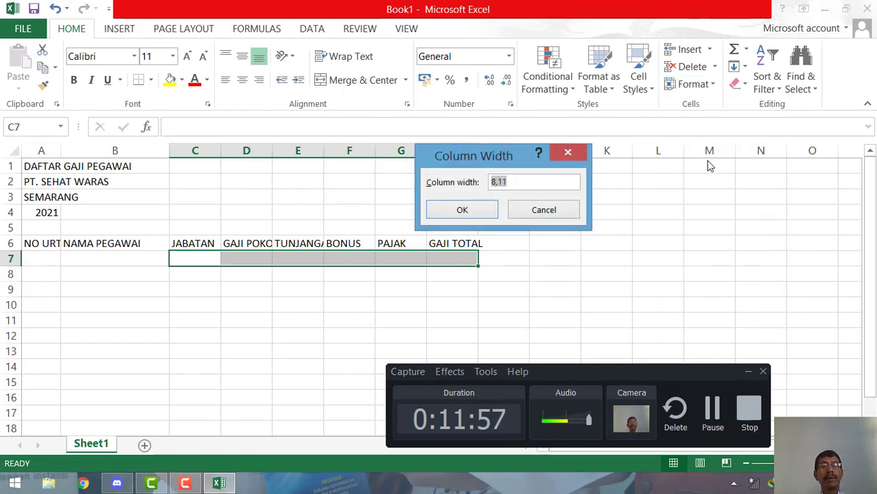
text(13)
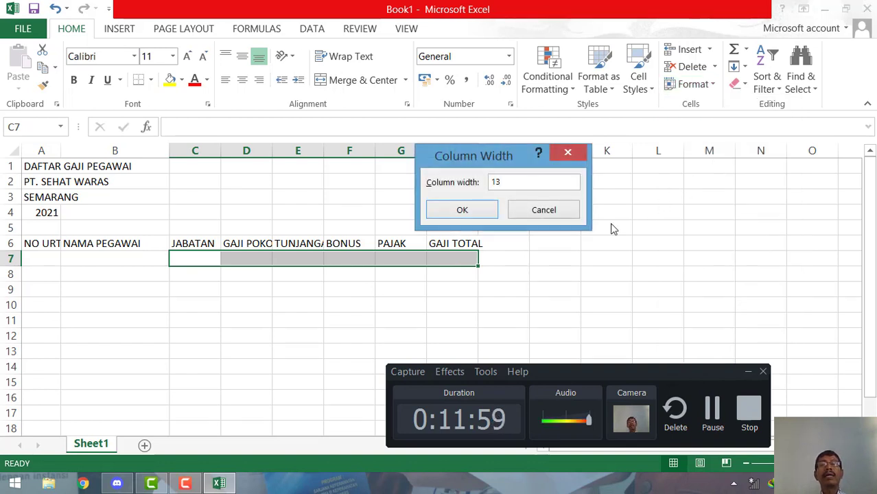
click(467, 209)
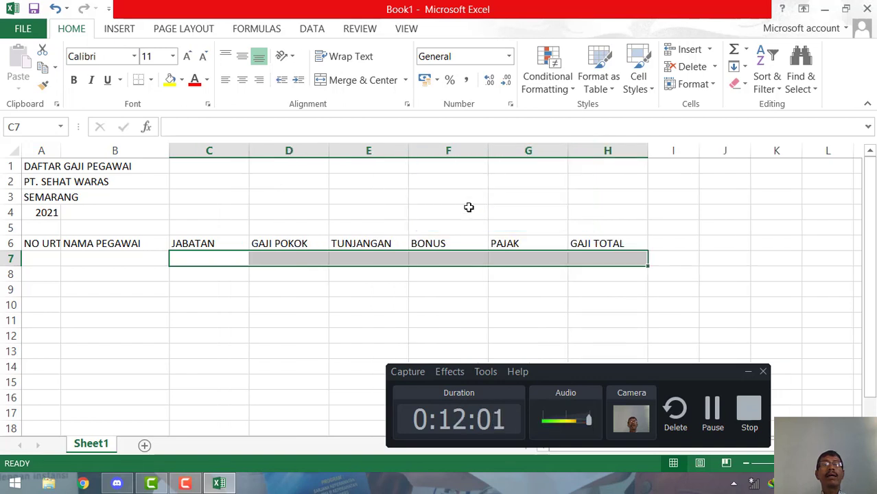
click(393, 286)
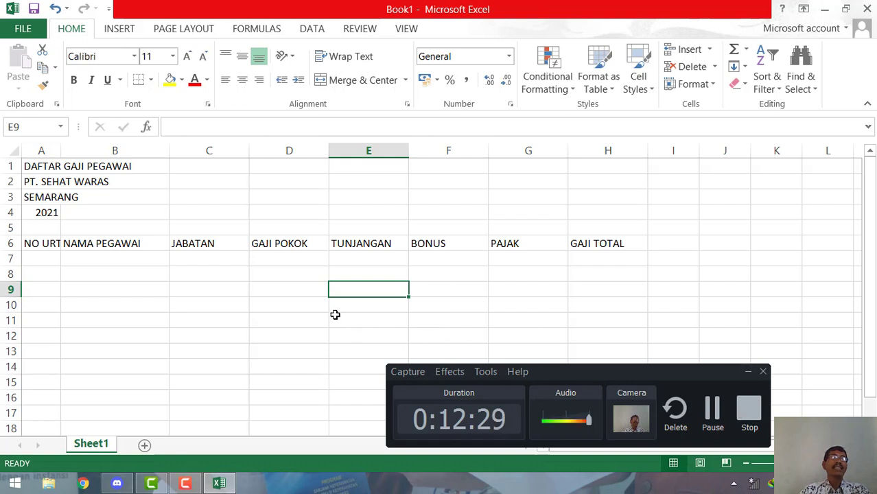
Enter the first employee's name in cell B7 under NAMA PEGAWAI, with a capital initial
click(129, 259)
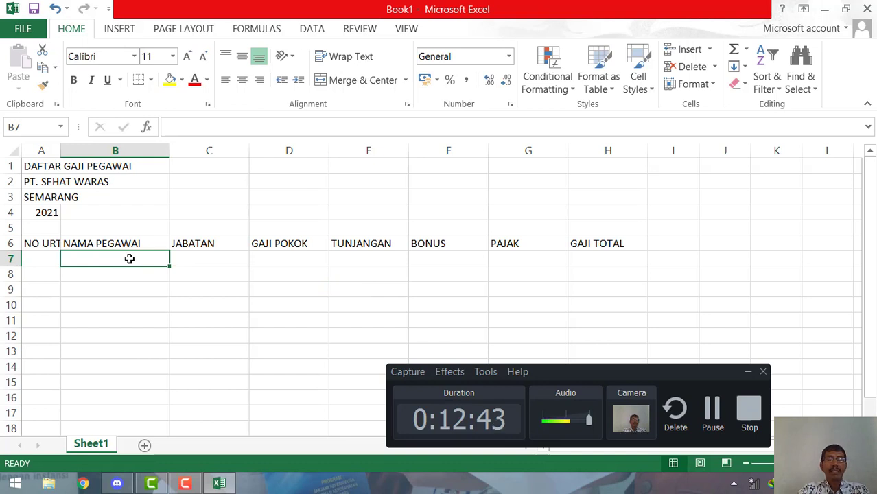
text(N)
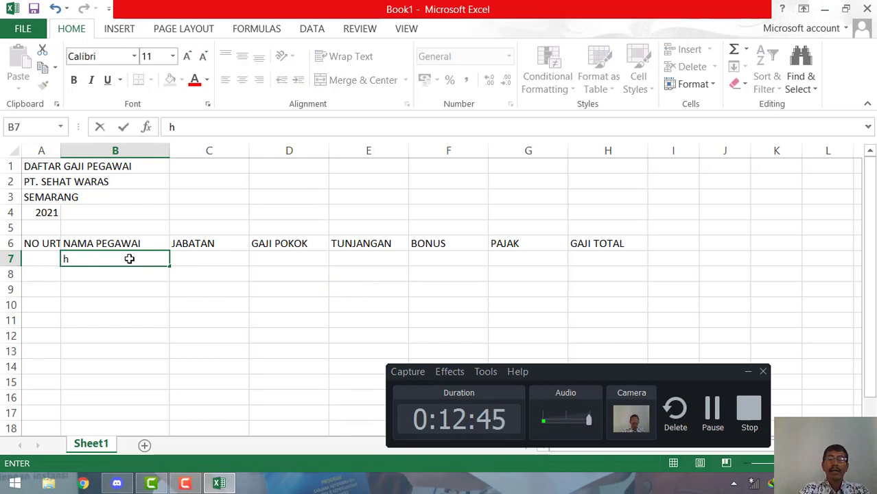
key(BackSpace)
text(H)
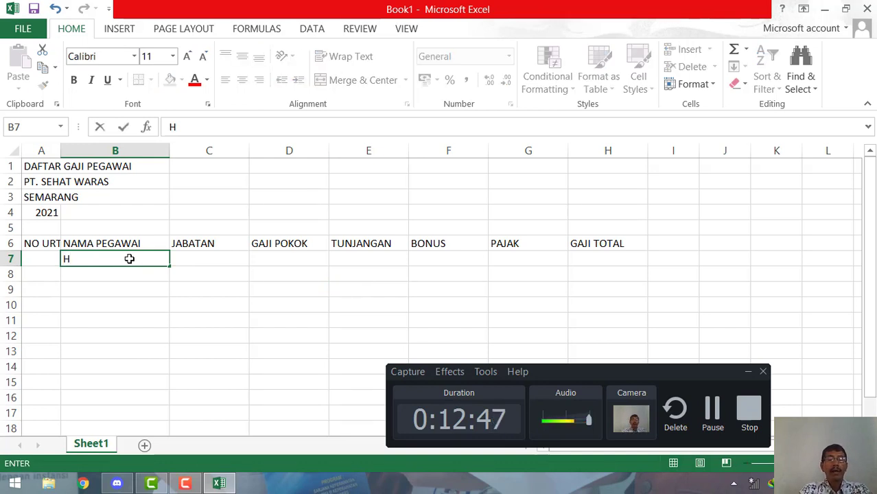
text(erlam)
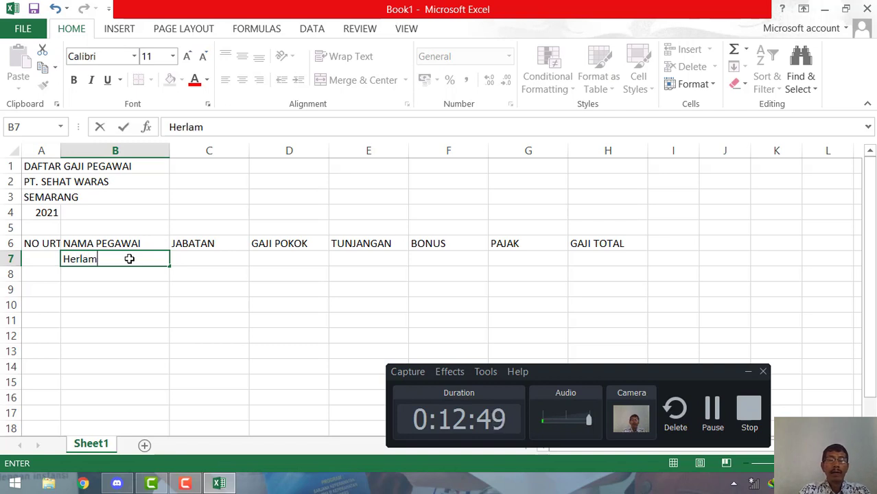
text(bang)
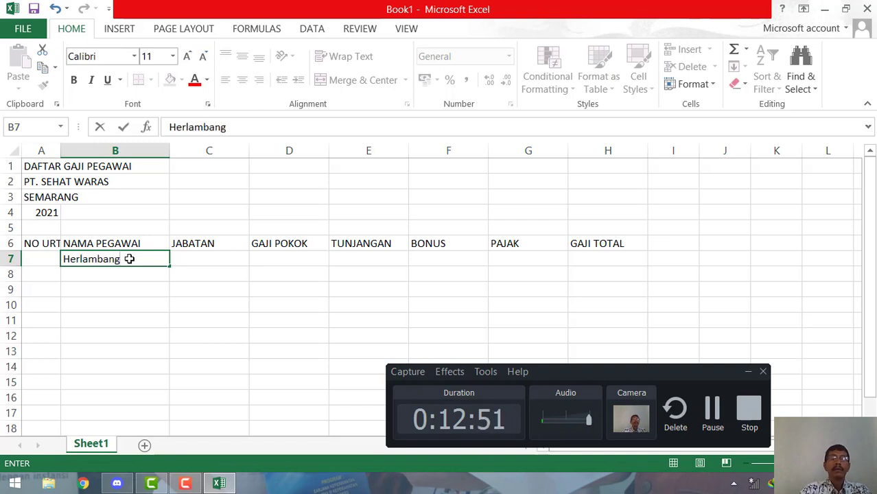
key(Return)
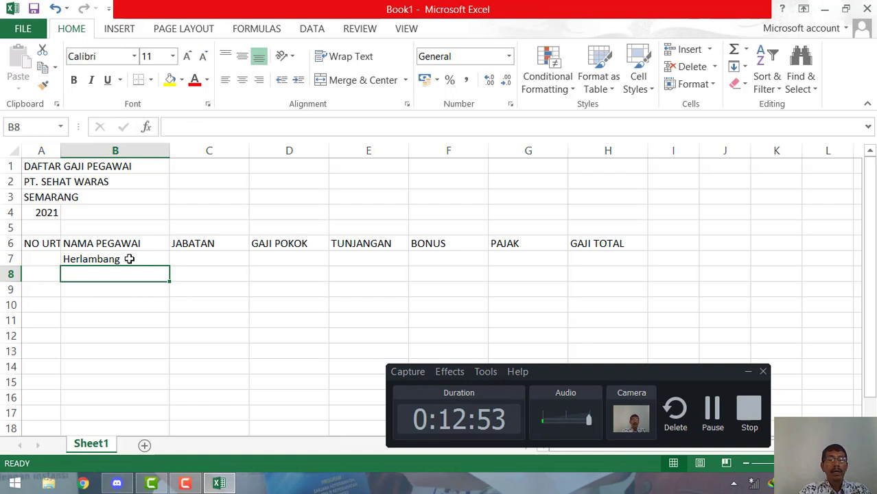
Enter the second and third employees' full names in cells B8 and B9
text(As)
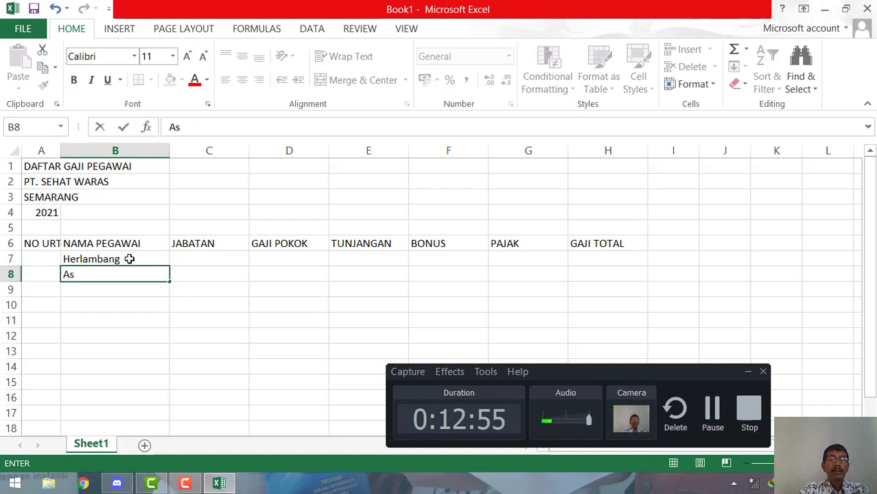
text(tutik)
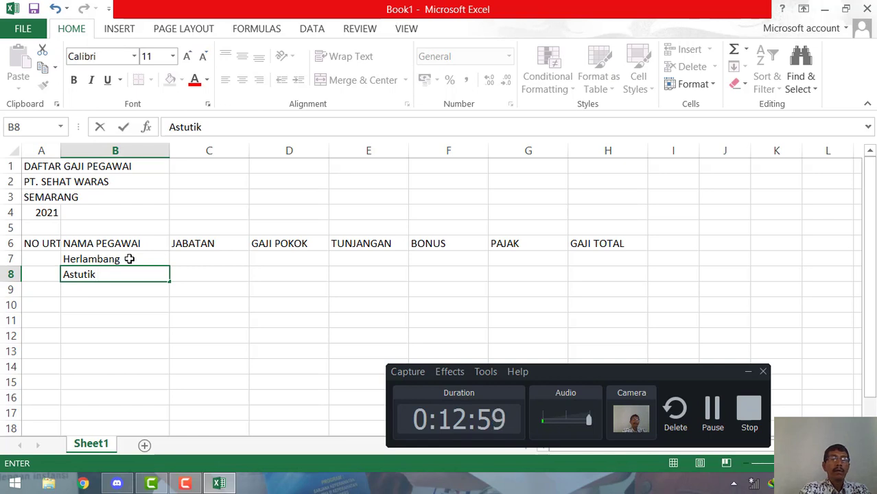
text( Widyaningrum)
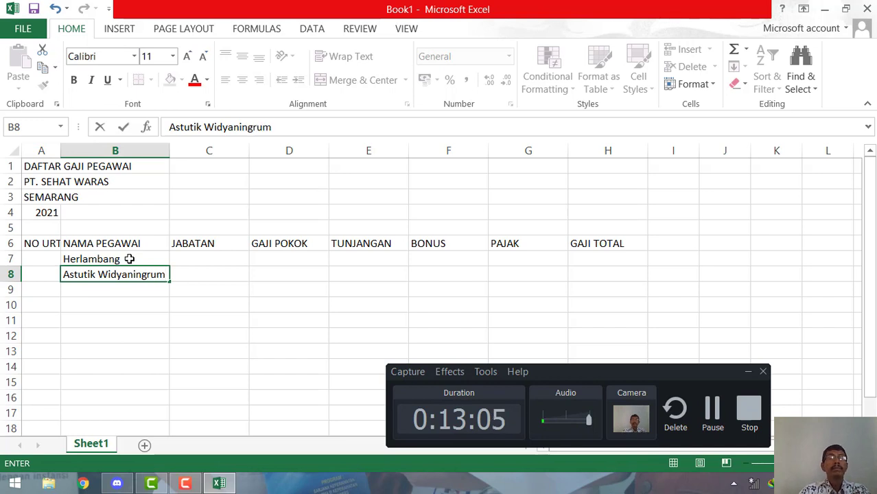
key(Return)
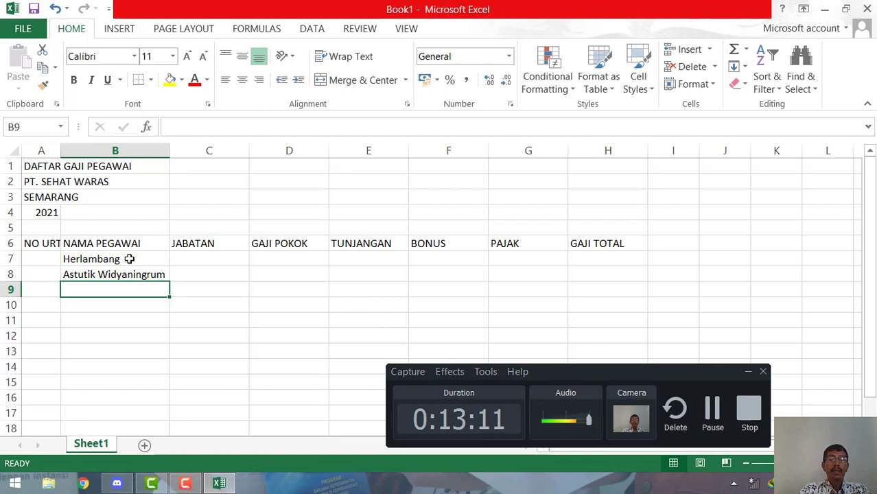
text(Bambang Cahyono)
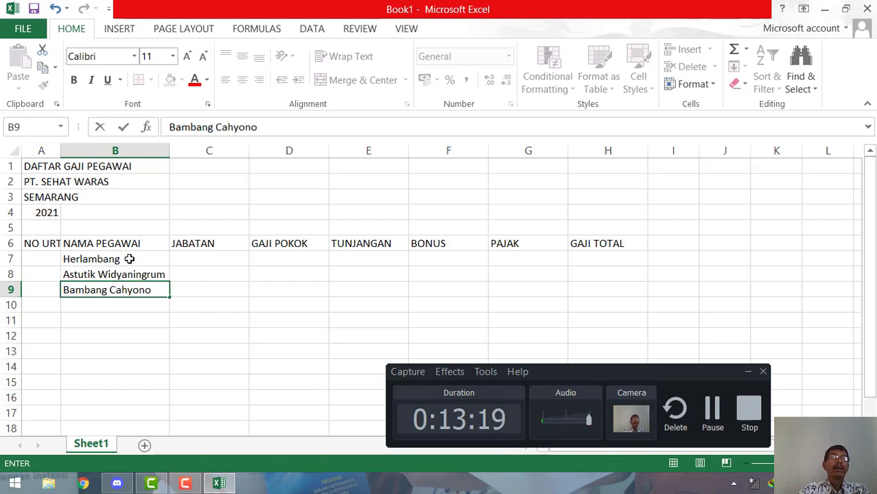
key(Return)
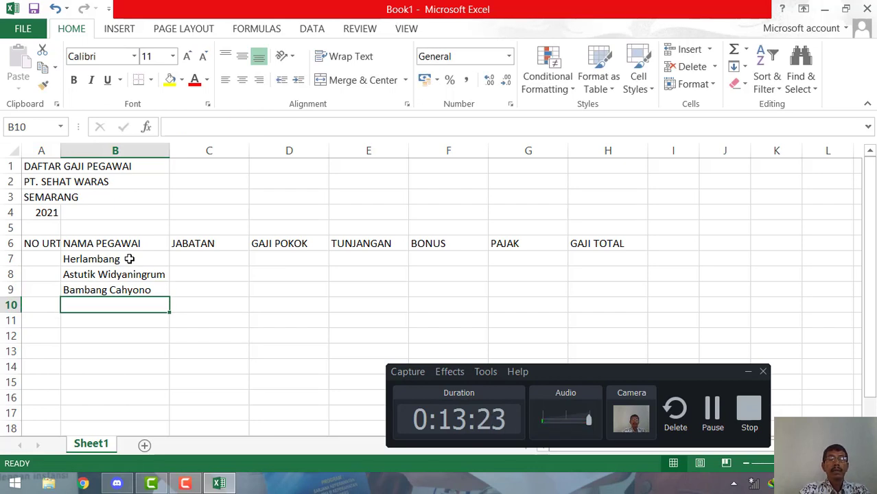
Enter the fourth employee's full name in cell B10 and the fifth employee's name in cell B11
text(Hartadi )
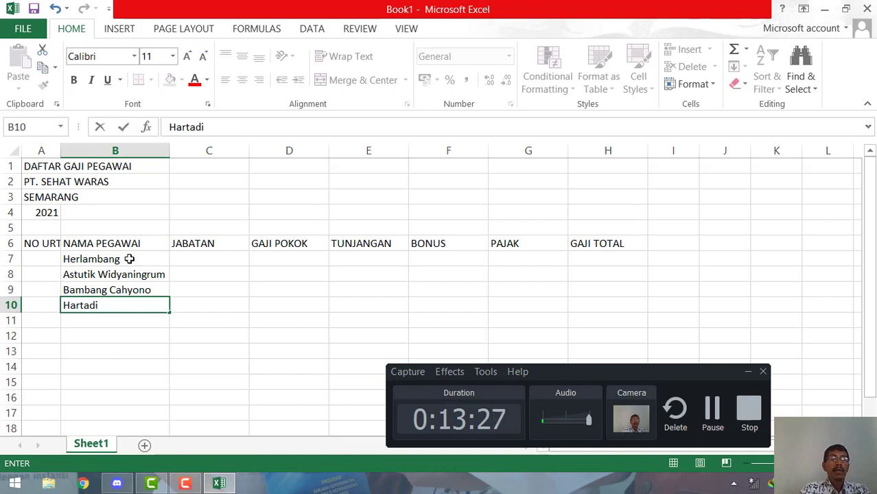
text(Eko)
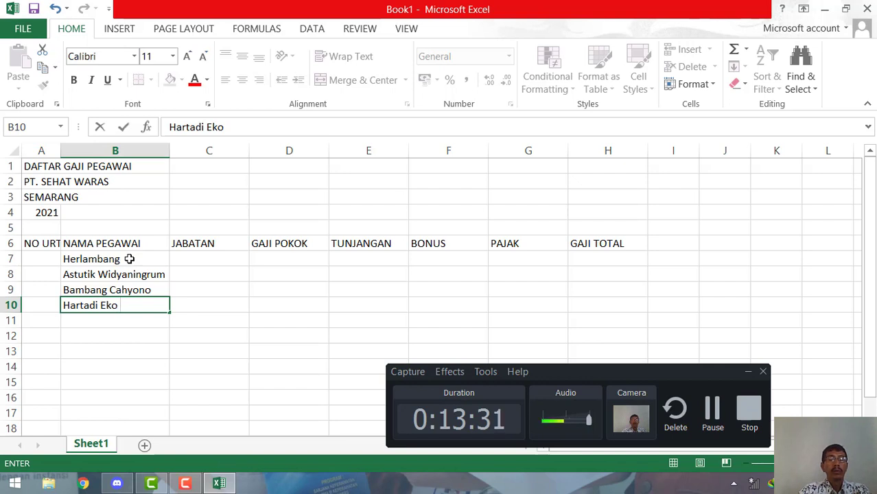
text( Widodo)
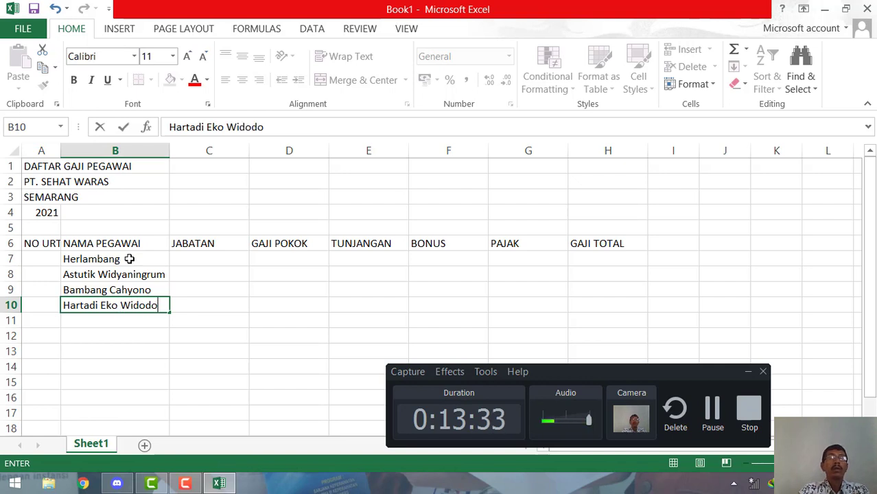
key(Return)
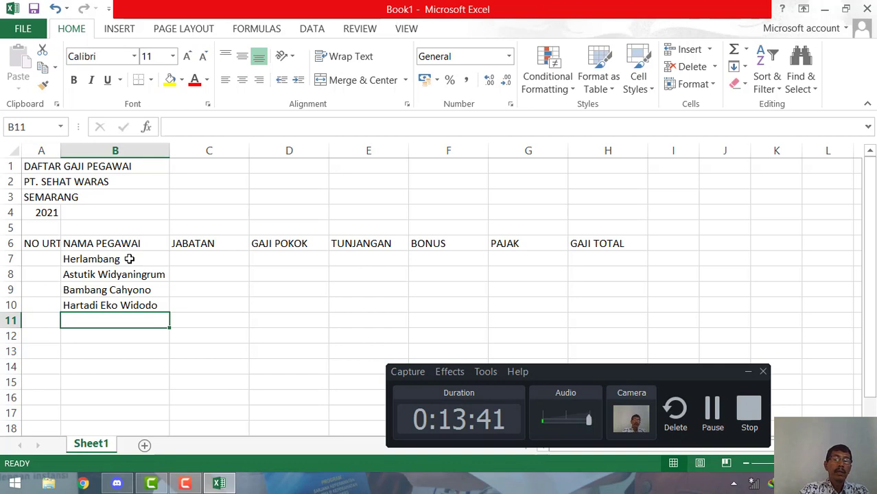
text(Ar)
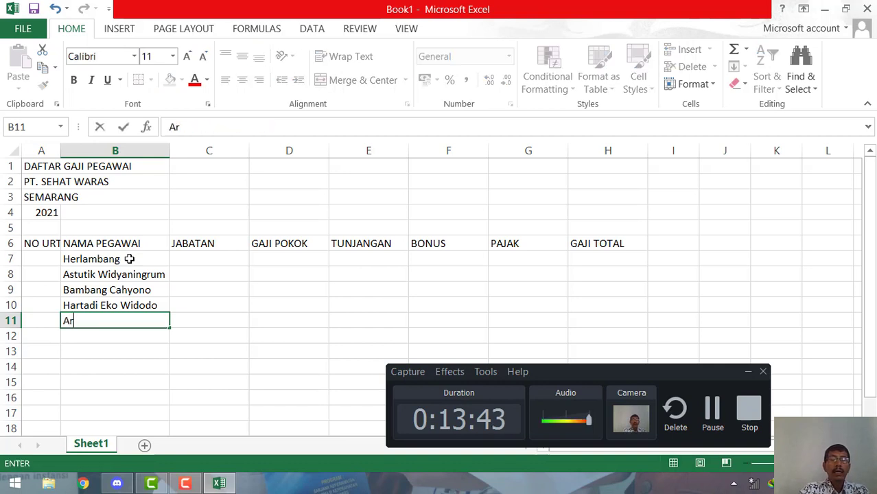
text(un)
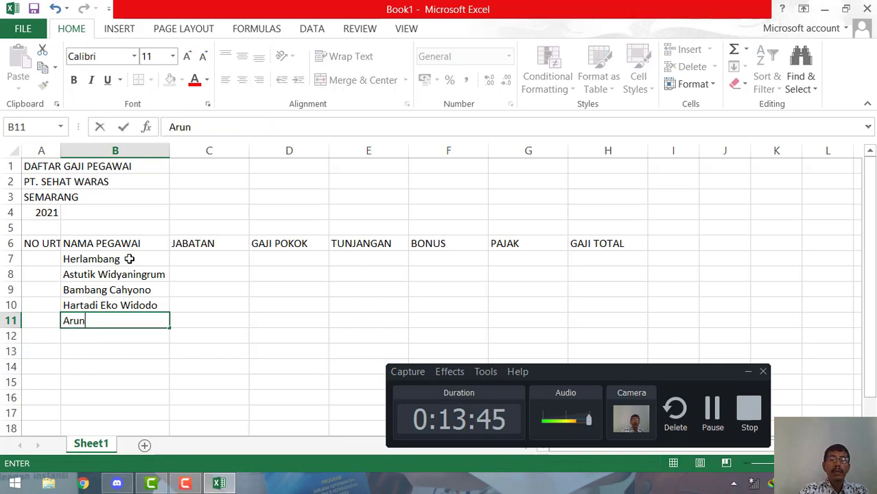
text(ingtyas)
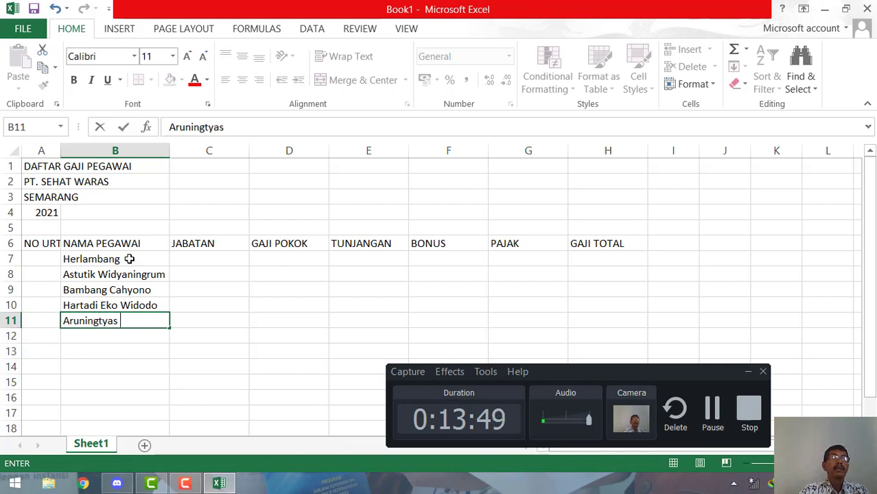
key(Return)
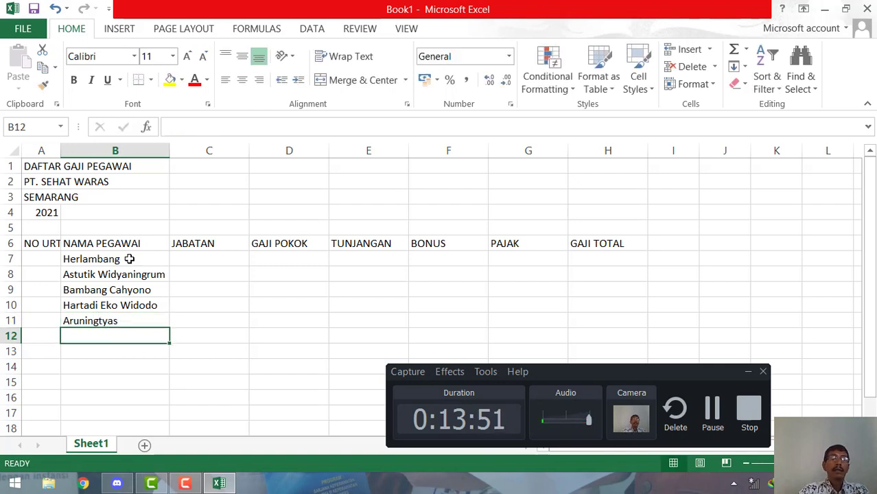
Enter the sixth employee's full name in cell B12 under NAMA PEGAWAI
text(H)
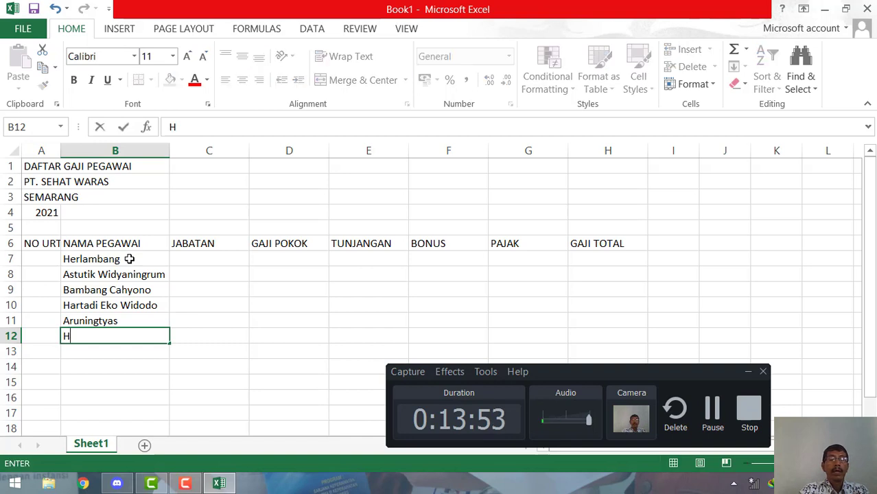
text(aeny)
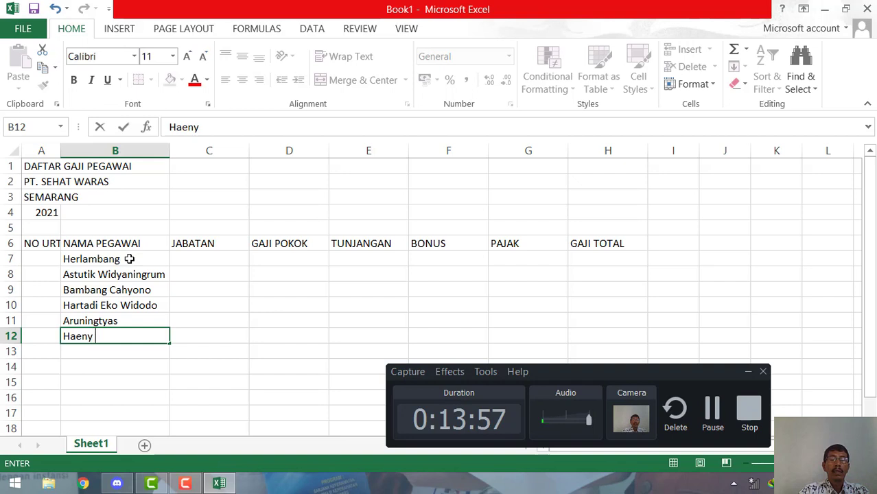
text( Nainggolan)
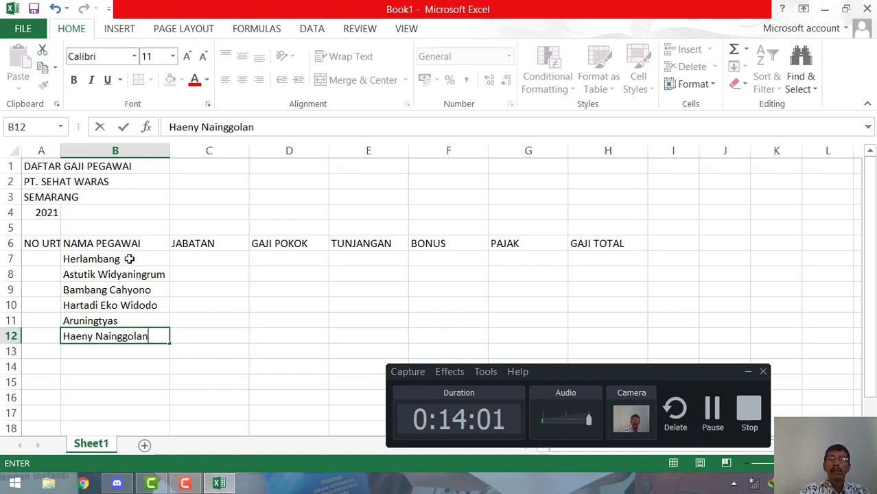
key(Return)
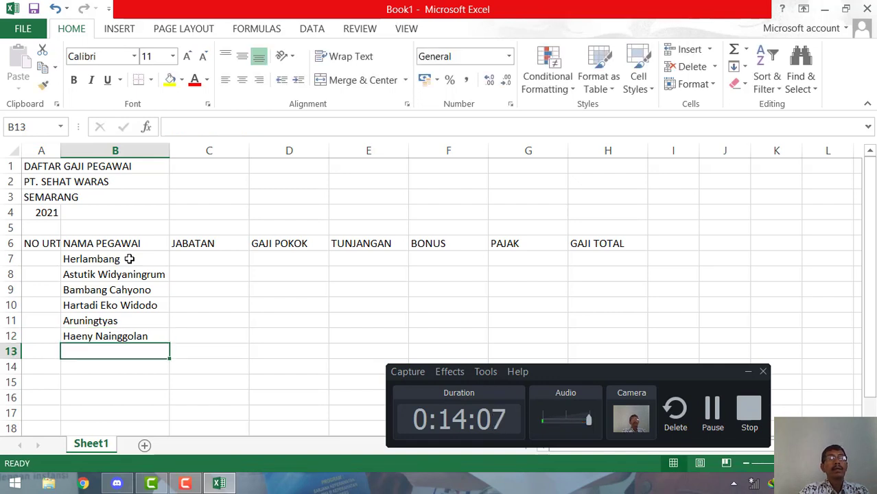
Enter the seventh employee's full name in cell B13 and select the name list B7:B13
text(T)
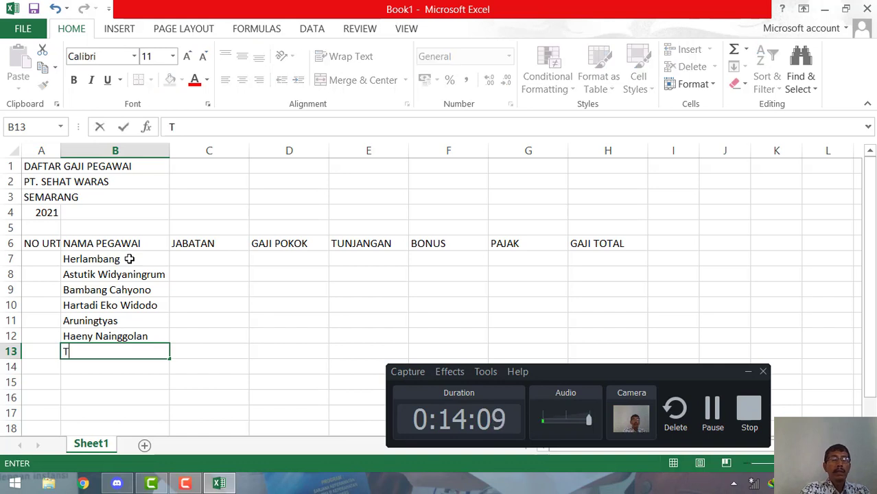
text(edy)
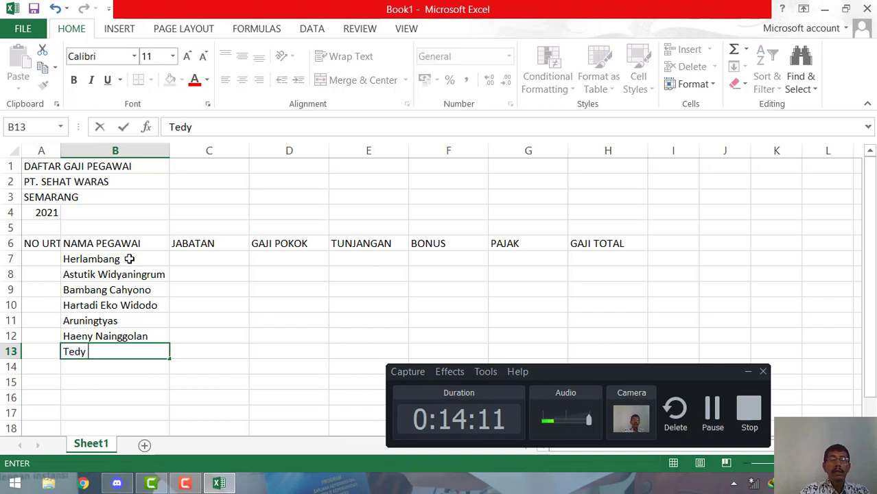
text( H)
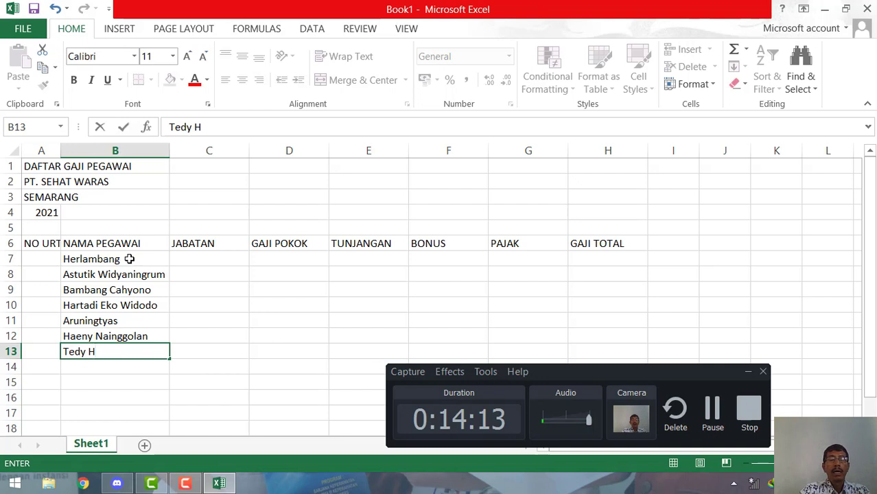
text(art)
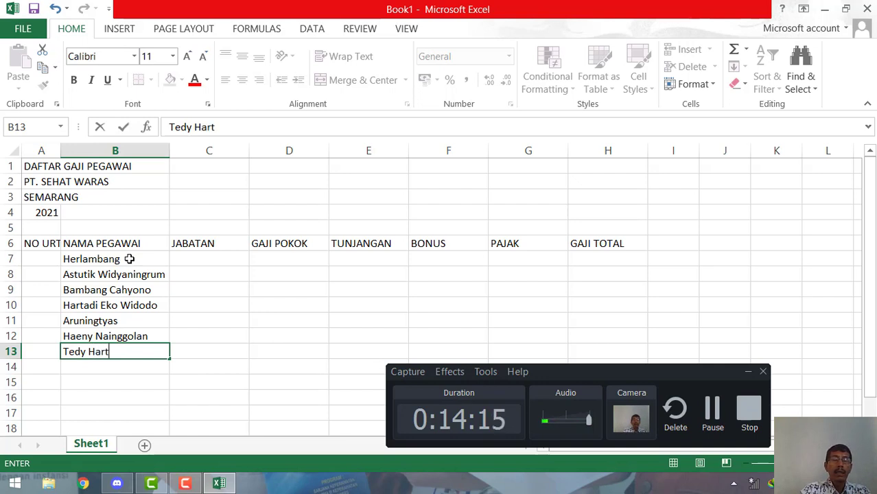
text(anto)
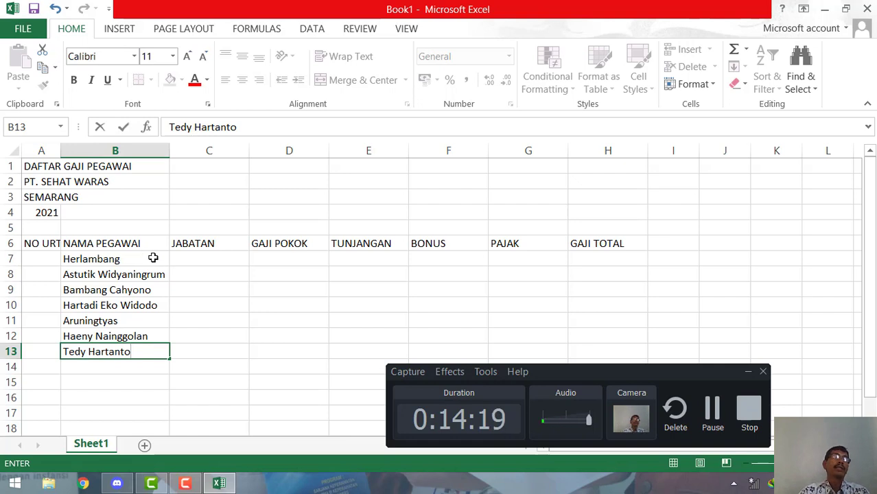
mouse_move(152, 257)
mouse_down()
mouse_move(168, 322)
mouse_move(137, 350)
mouse_up()
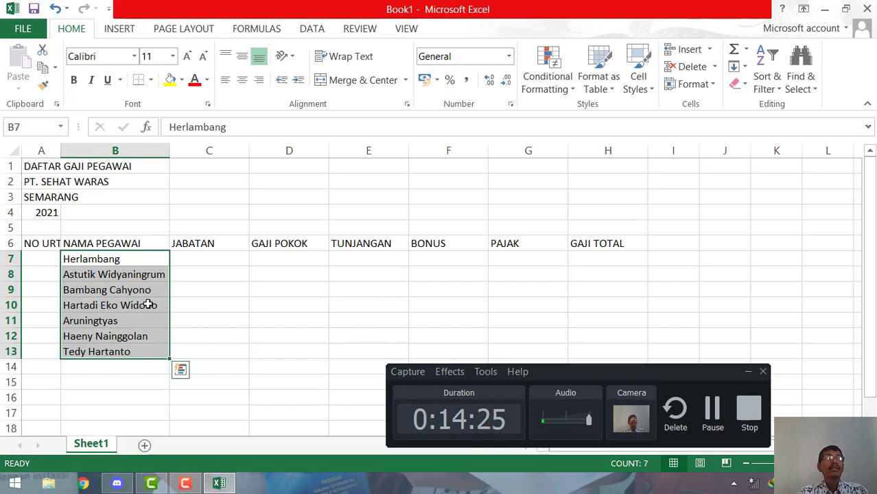
Fill the JABATAN column with Supervisor in C7, Produksi in C8 and Marketing in C9
click(202, 260)
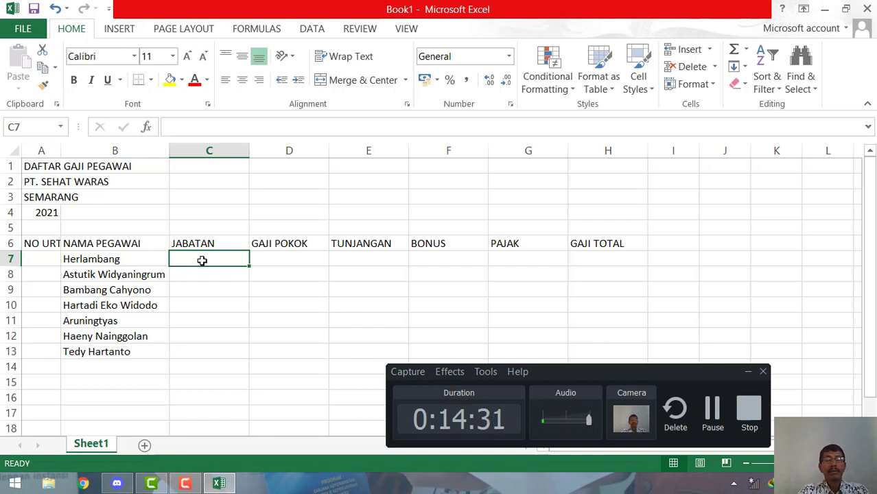
text(SUpervisor)
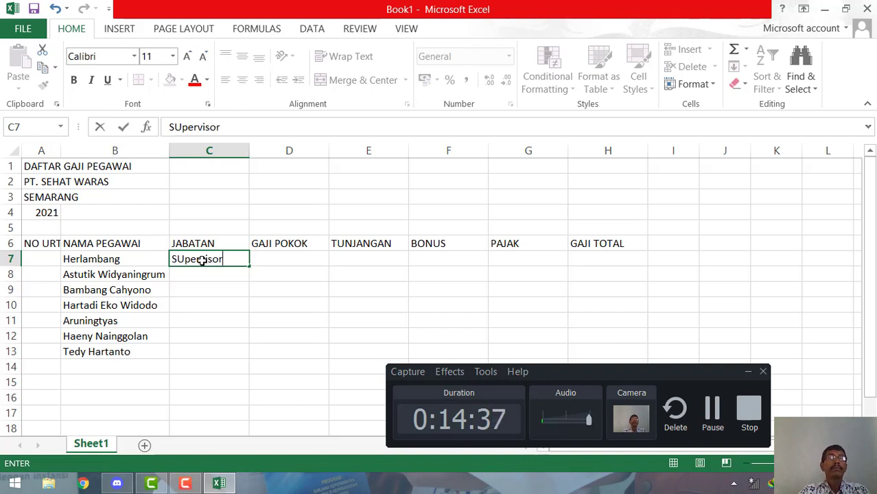
key(Return)
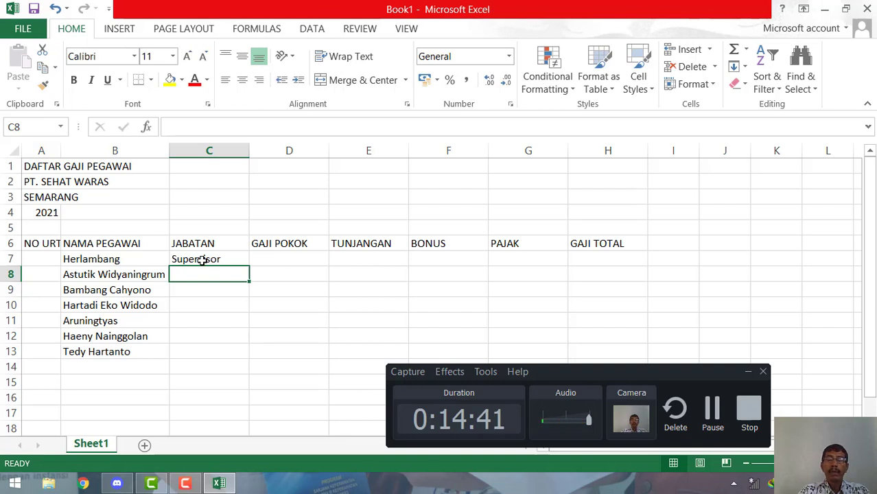
text(Produksi)
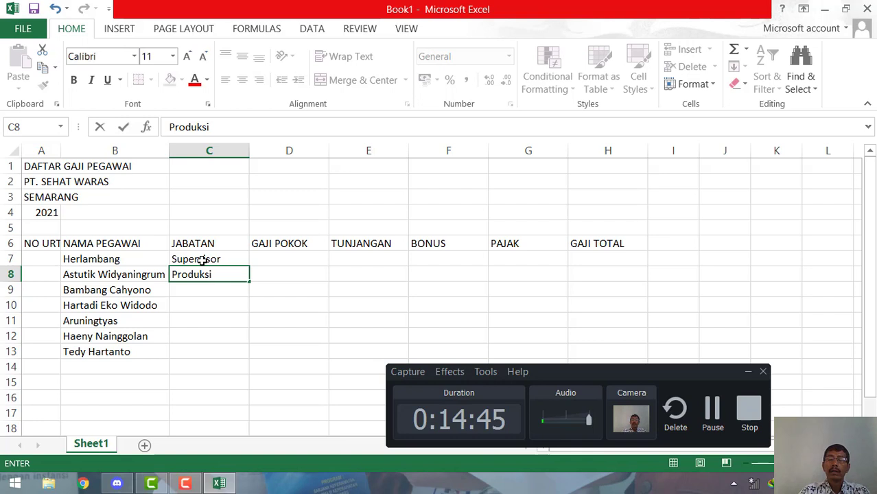
key(Return)
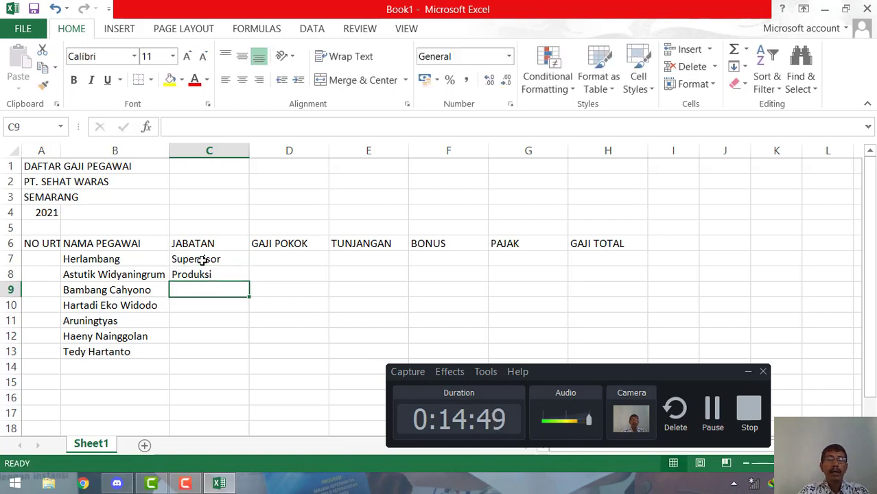
text(Marketing)
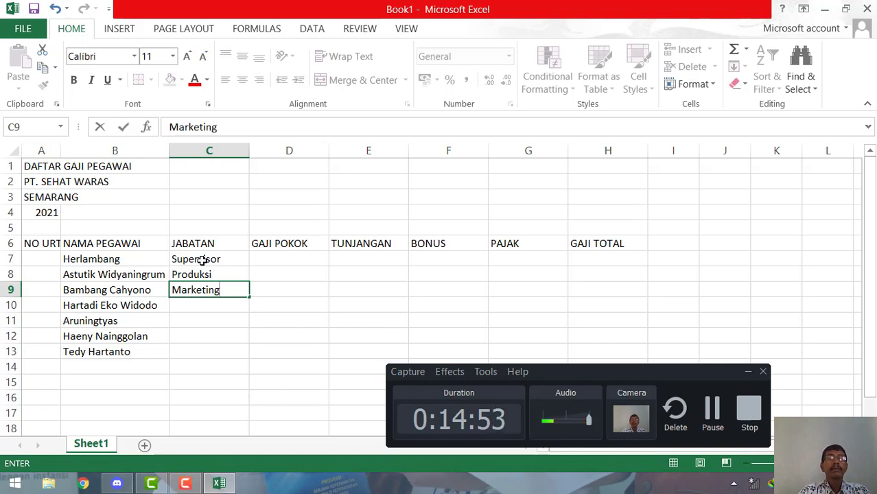
key(Return)
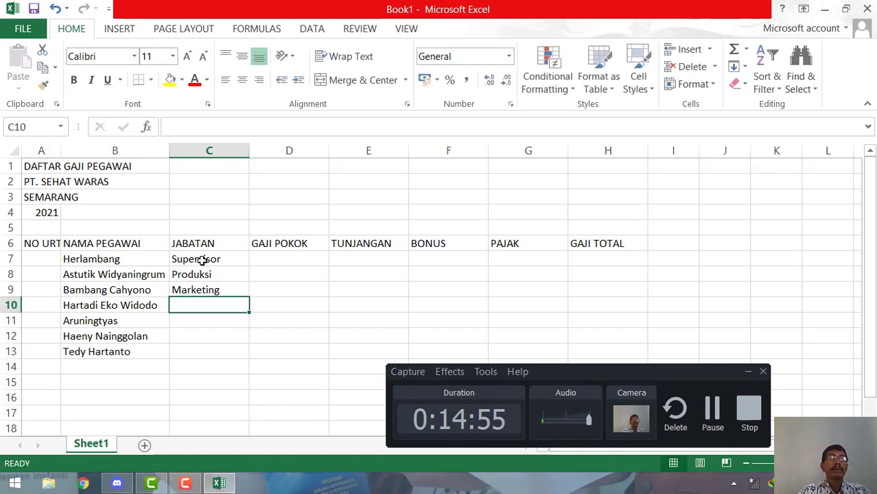
Enter Salesman as the JABATAN in cells C10, C11 and C12, and Produksi in C13
text(Sa)
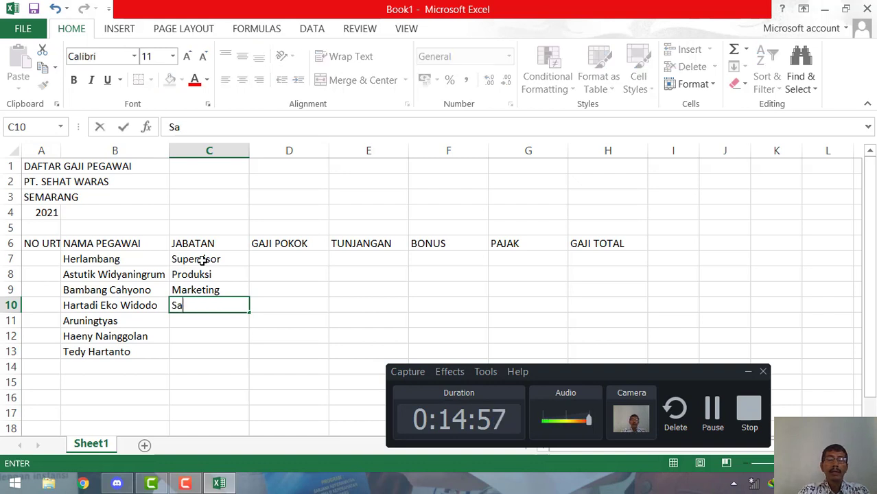
text(lesman)
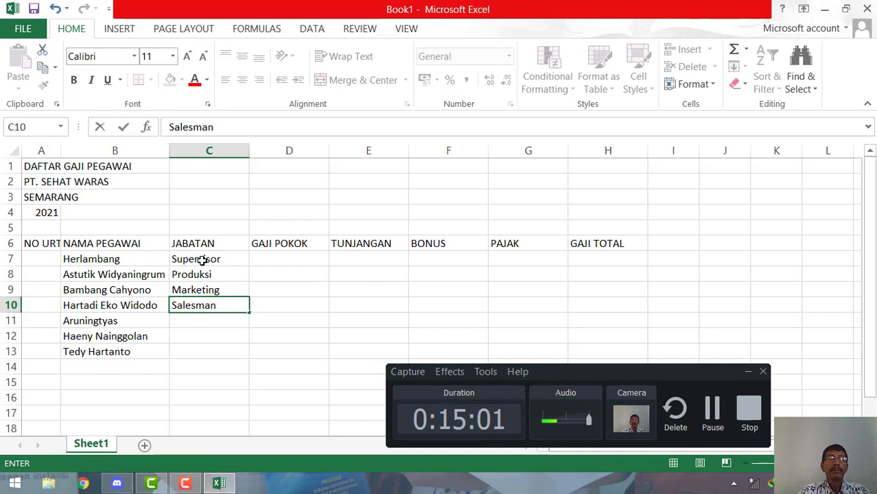
key(Return)
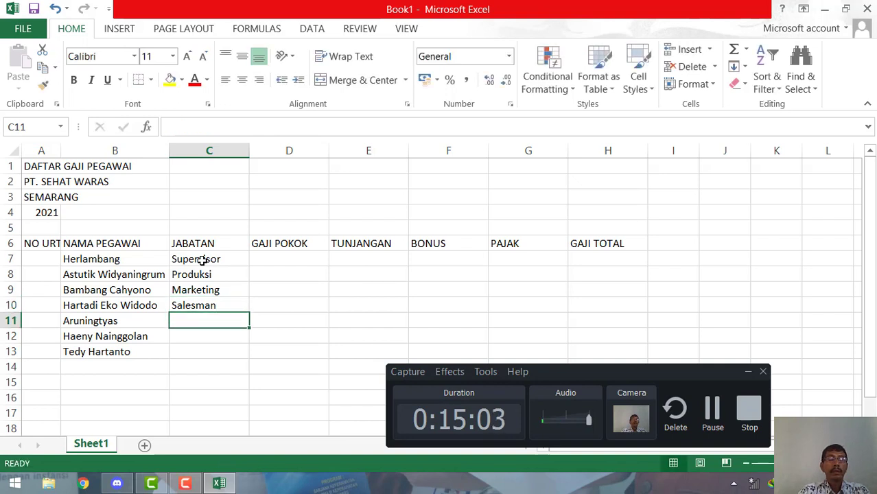
text(Salesman)
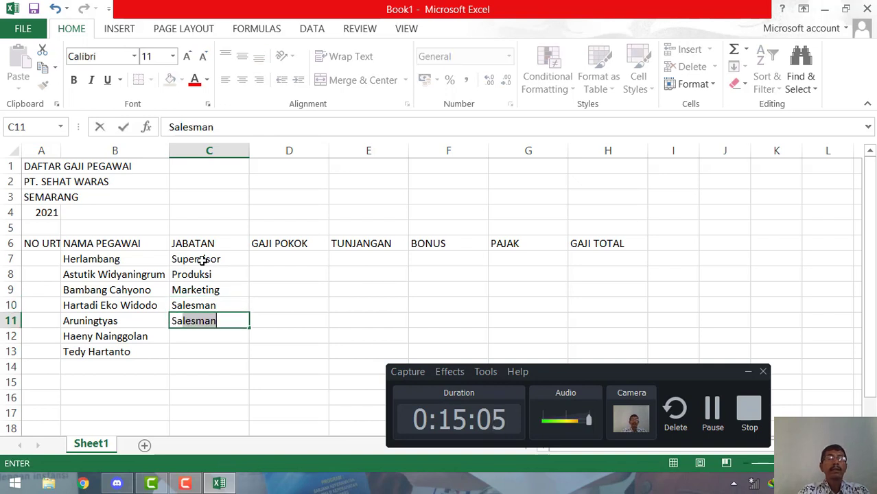
key(Return)
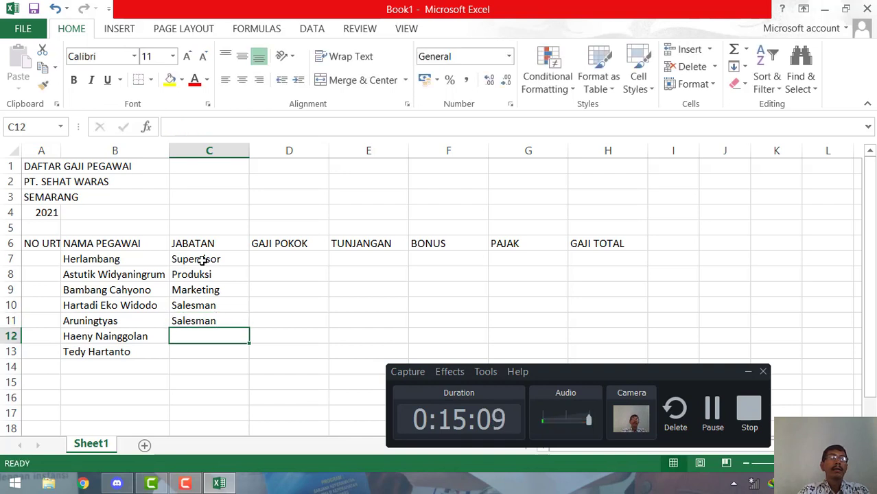
text(Salesman)
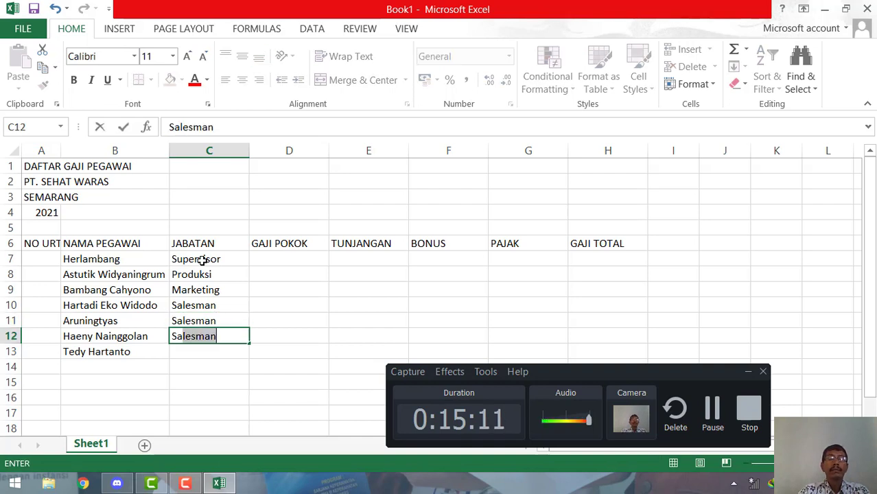
key(Return)
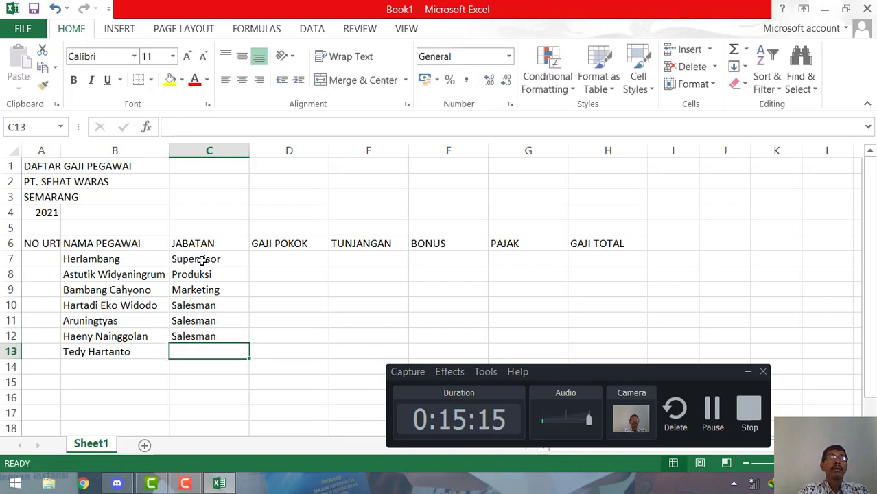
text(Produksi)
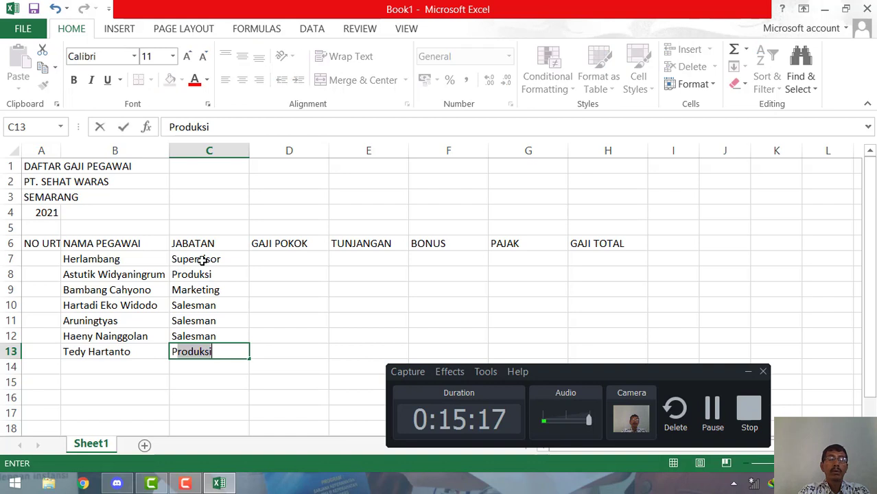
key(Return)
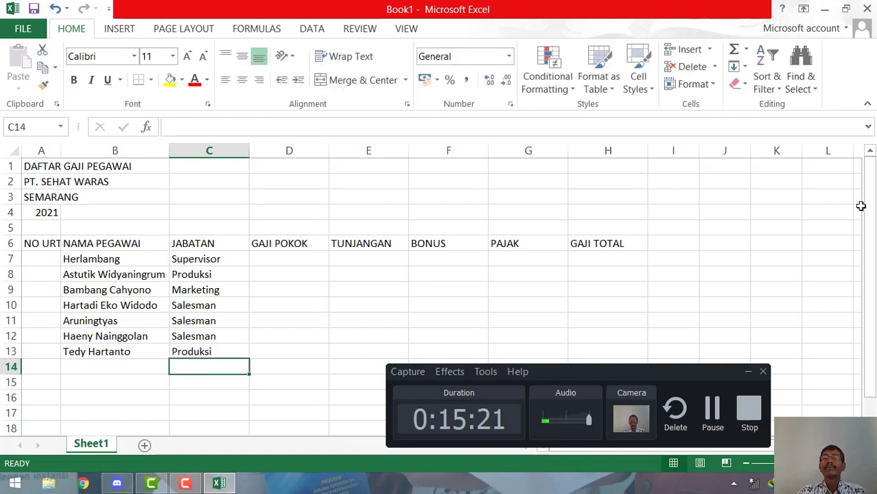
drag(869, 226, 865, 214)
drag(620, 367, 622, 385)
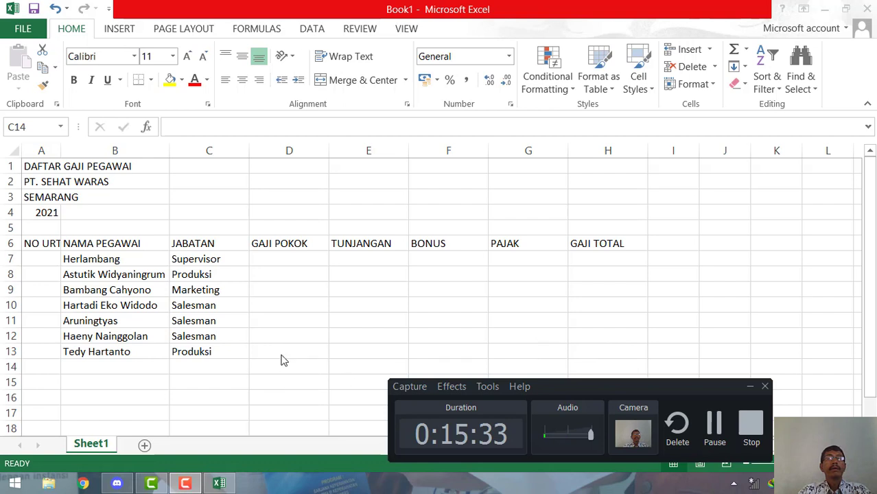
Enter 6000000 as the GAJI POKOK for the Supervisor in cell D7
click(284, 256)
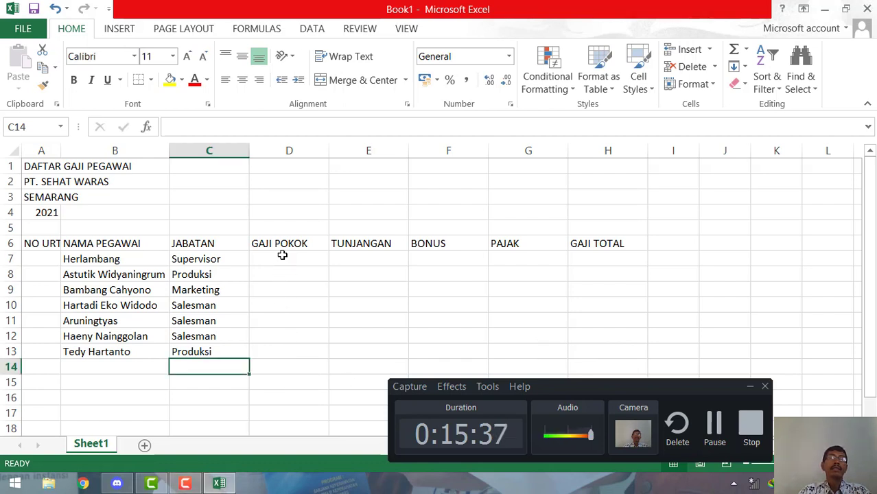
click(283, 256)
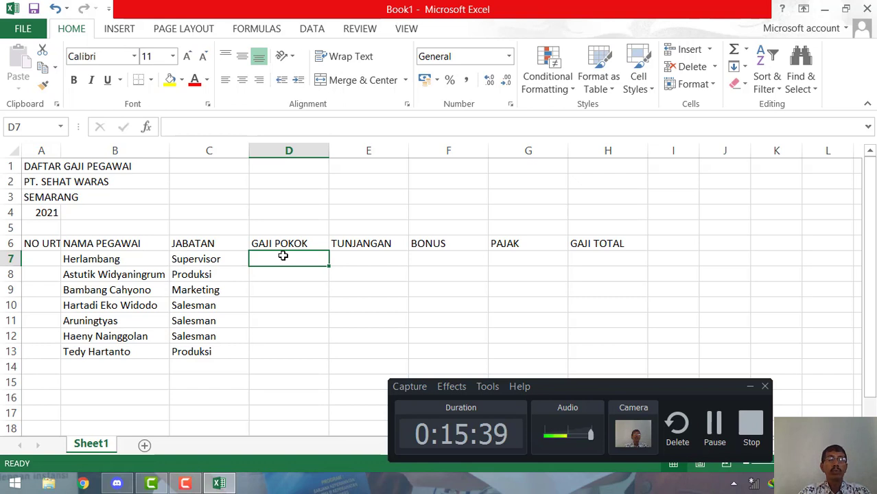
text(6)
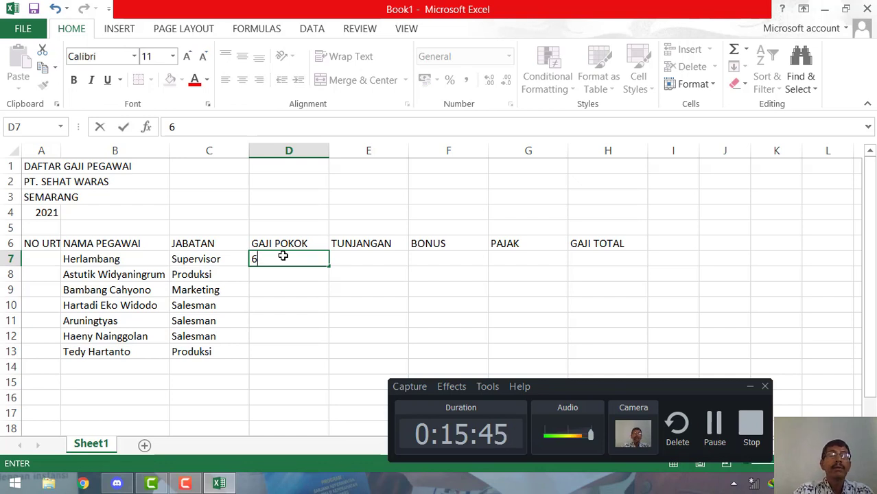
text(000)
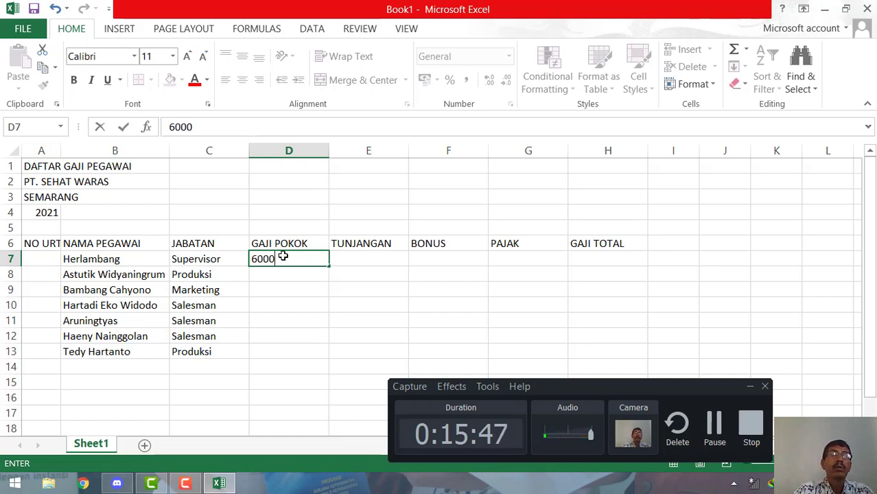
text(00)
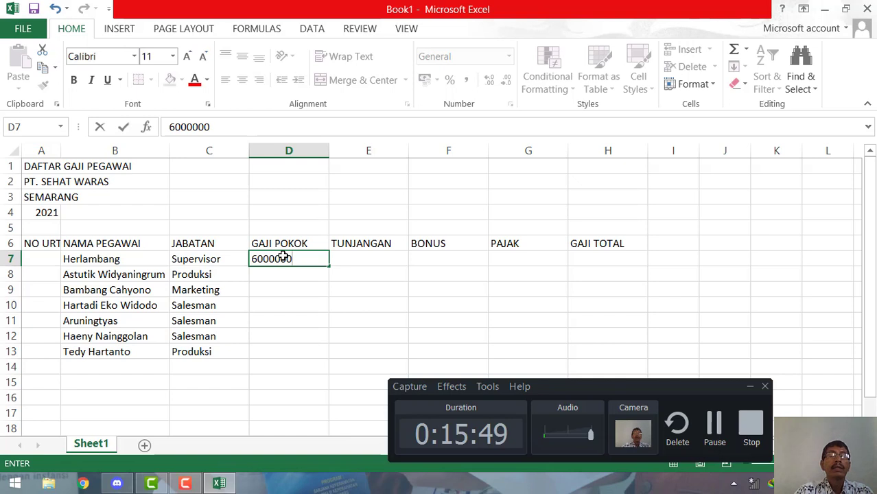
key(Return)
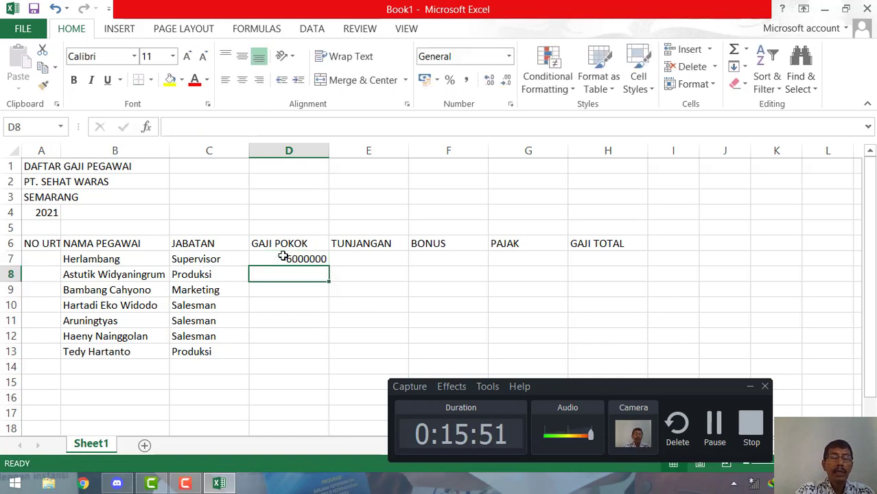
Enter GAJI POKOK values of 4000000 in cell D8 and 4500000 in cell D9
text(4)
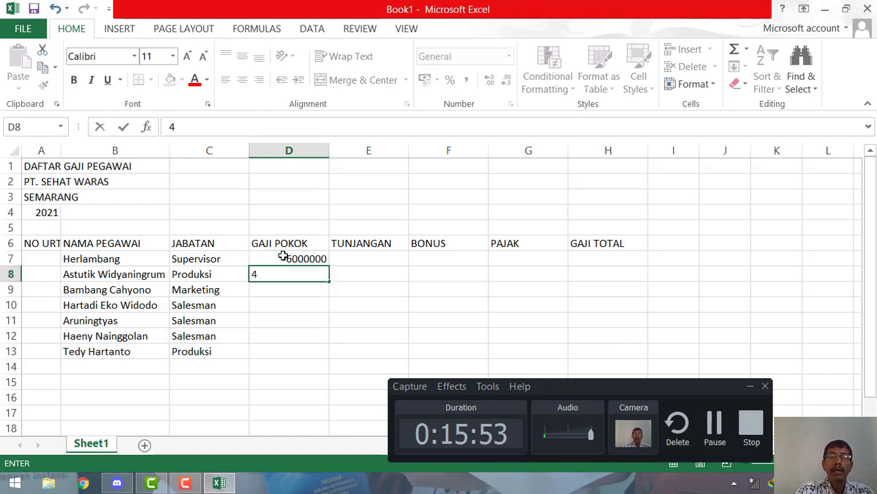
text(000000)
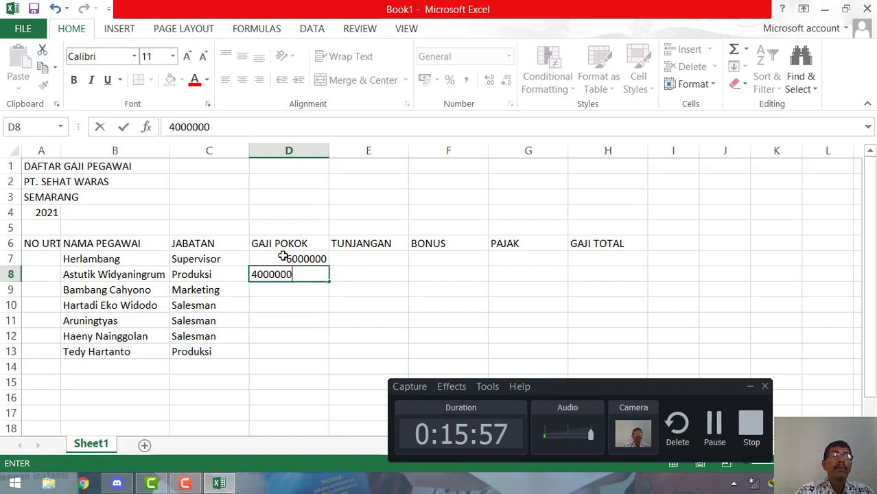
key(Return)
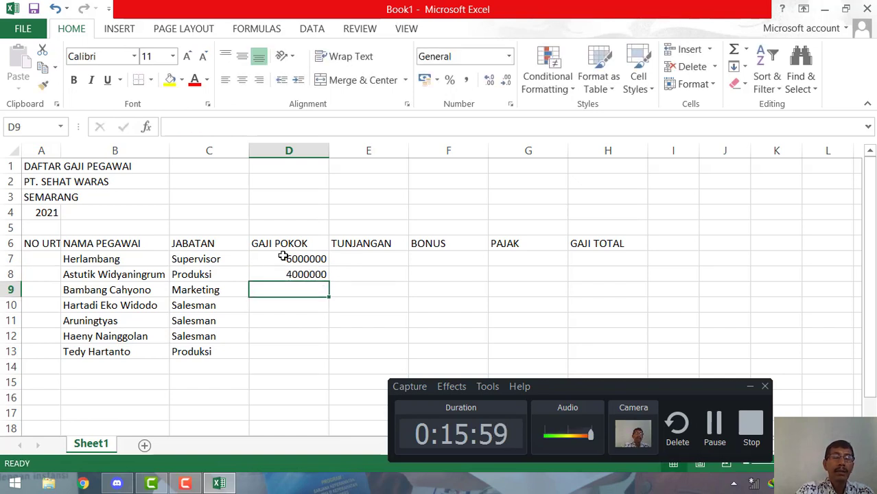
text(45)
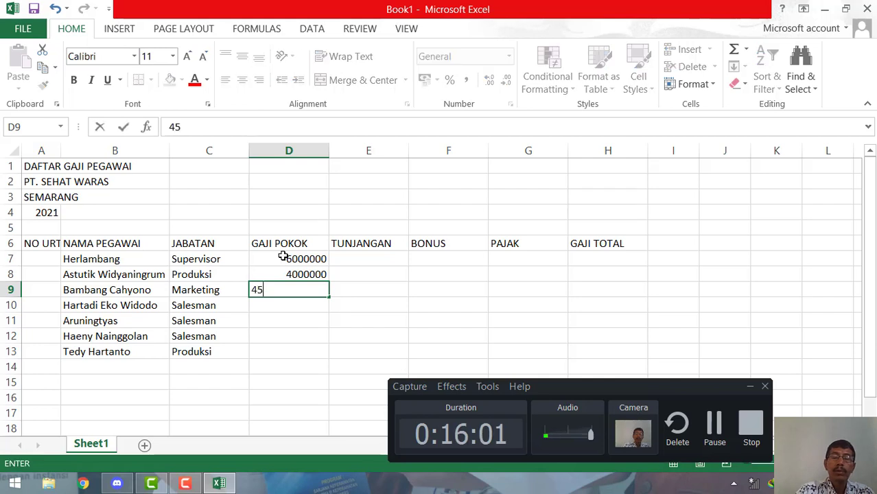
text(00000)
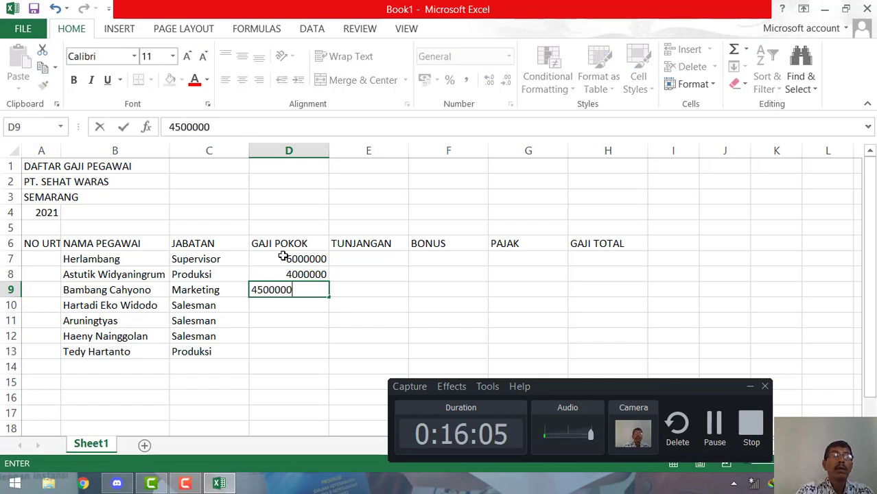
key(Return)
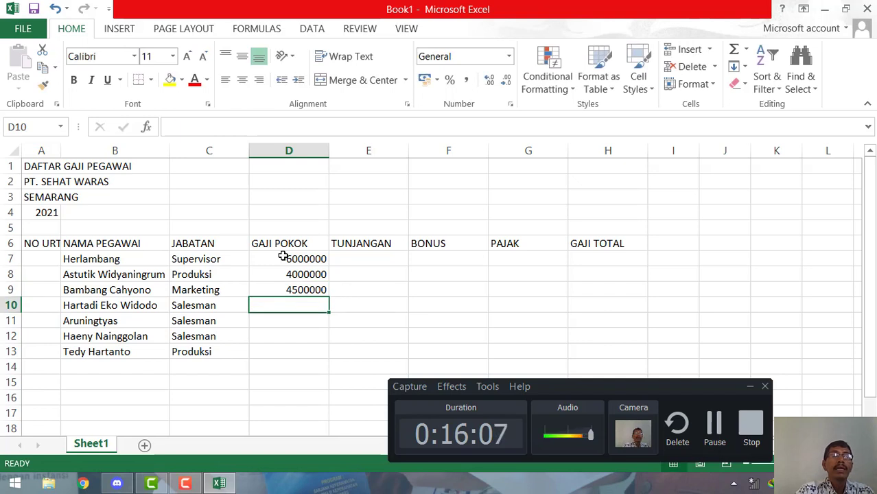
Enter 3000000 as the GAJI POKOK for the first Salesman in cell D10
text(35)
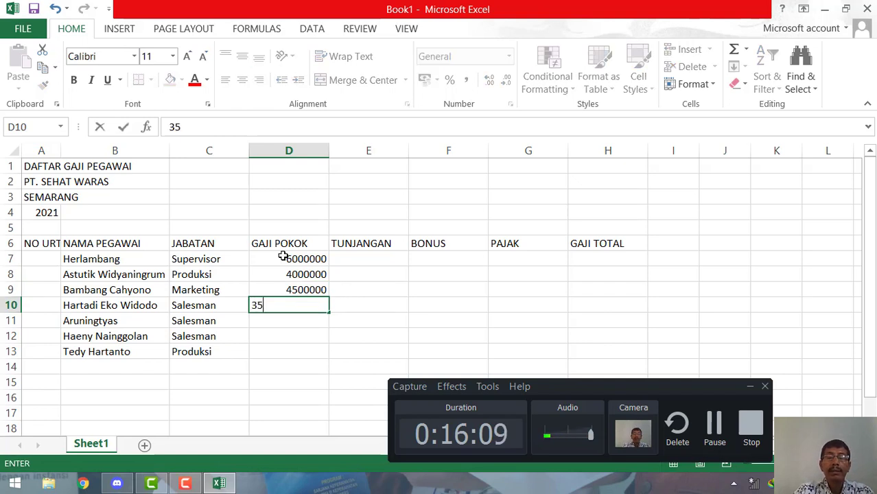
text(000)
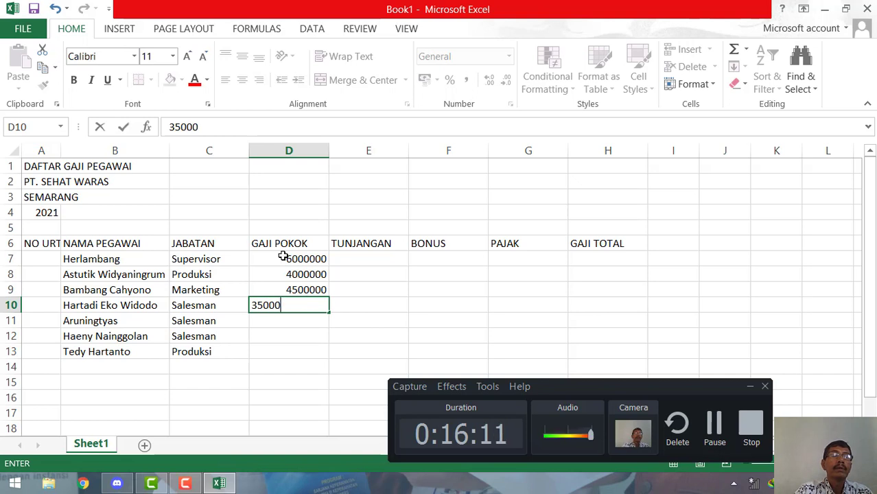
key(BackSpace)
key(BackSpace)
key(BackSpace)
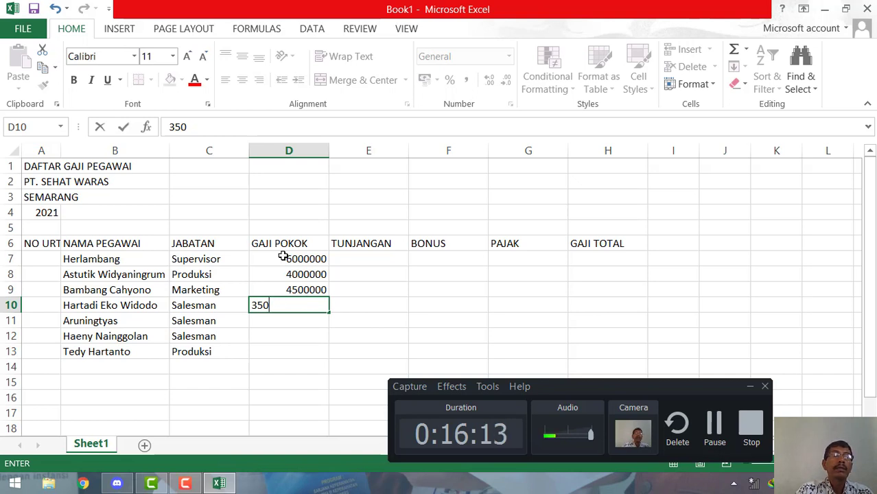
text(00)
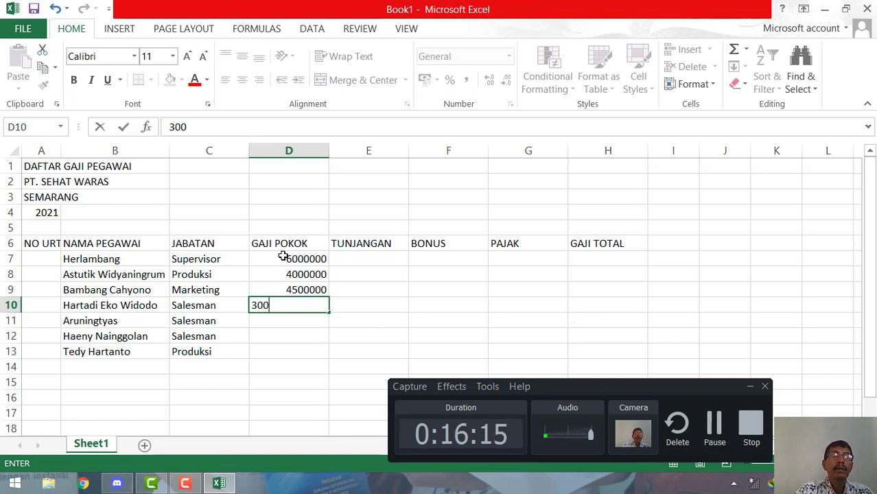
text(0000)
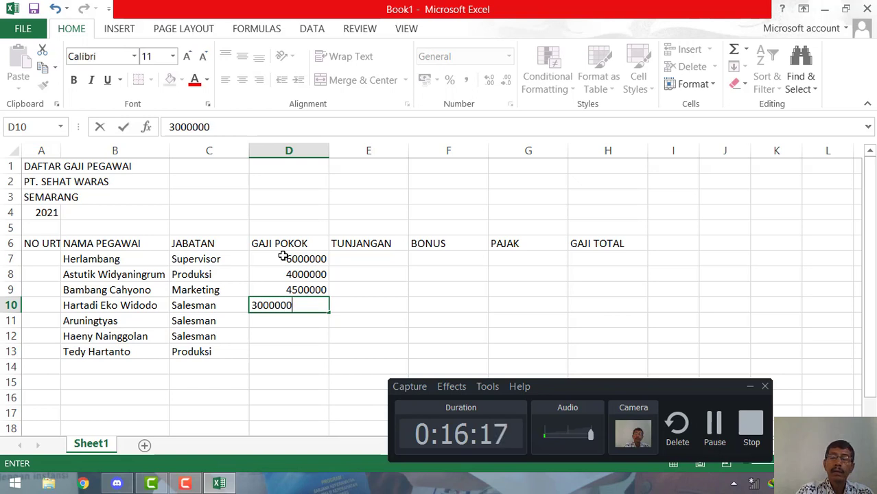
key(Return)
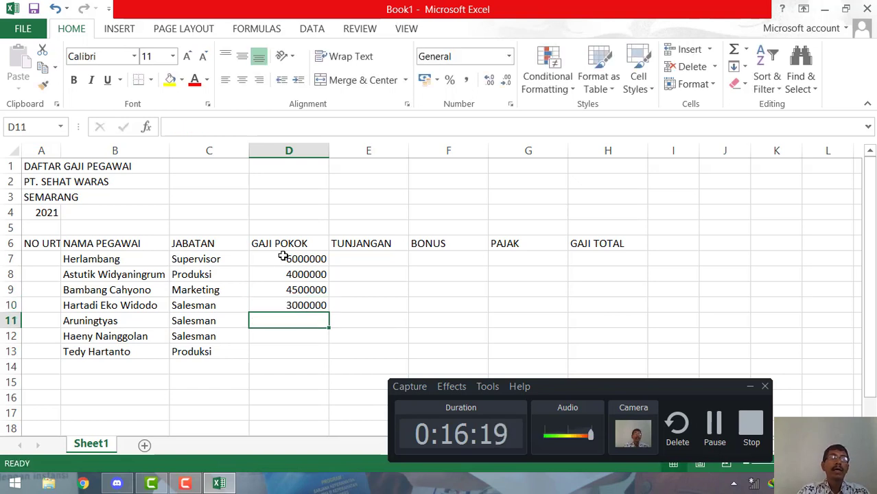
Copy the GAJI POKOK in D10 down to D11 and D12, and enter 4000000 in D13
click(308, 307)
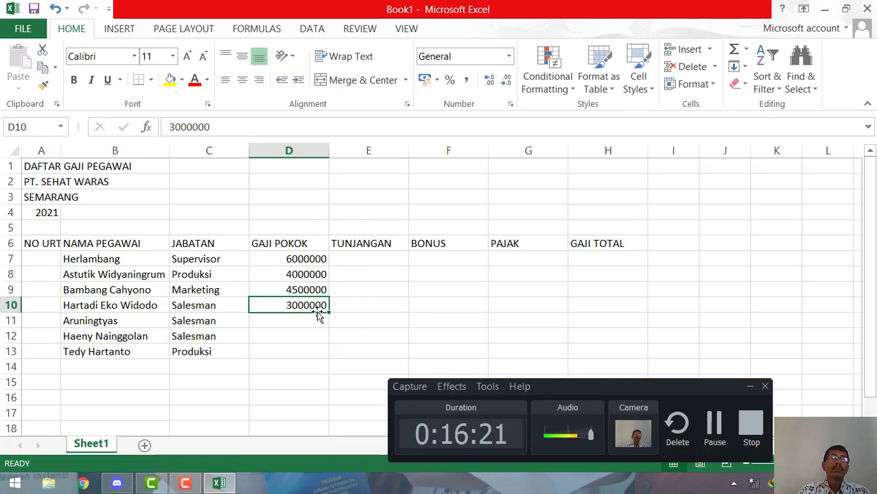
drag(327, 312, 323, 342)
click(293, 354)
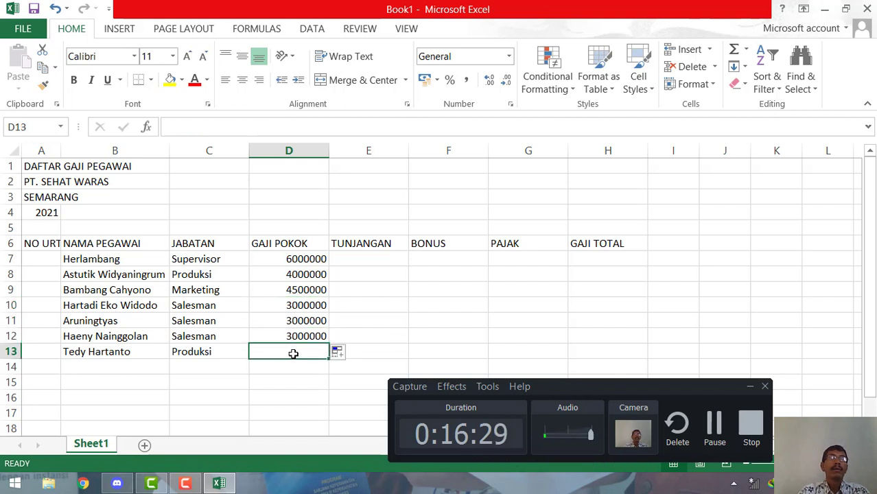
text(4)
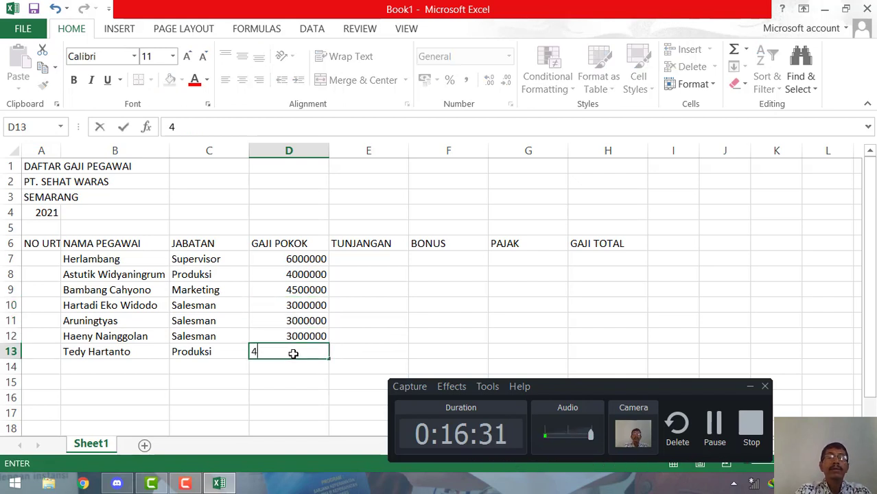
text(000000)
key(Return)
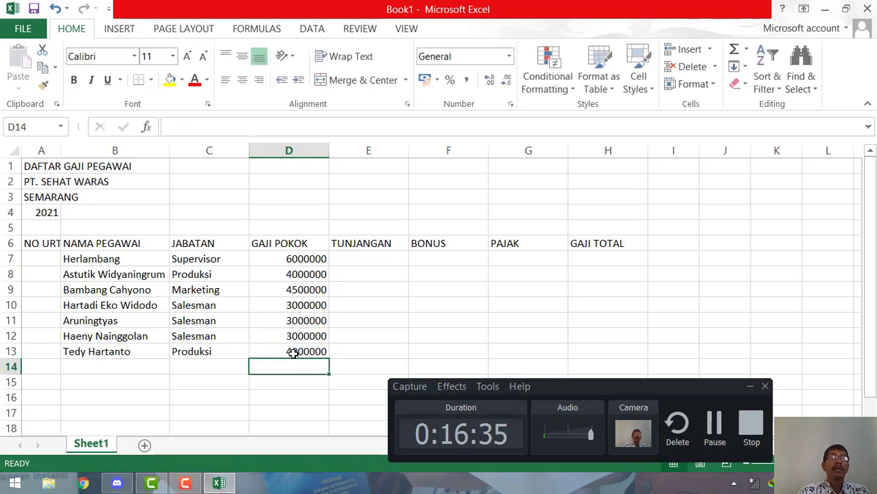
Calculate TUNJANGAN in E7 with the formula =10%*D7 and fill it down through E13
click(368, 260)
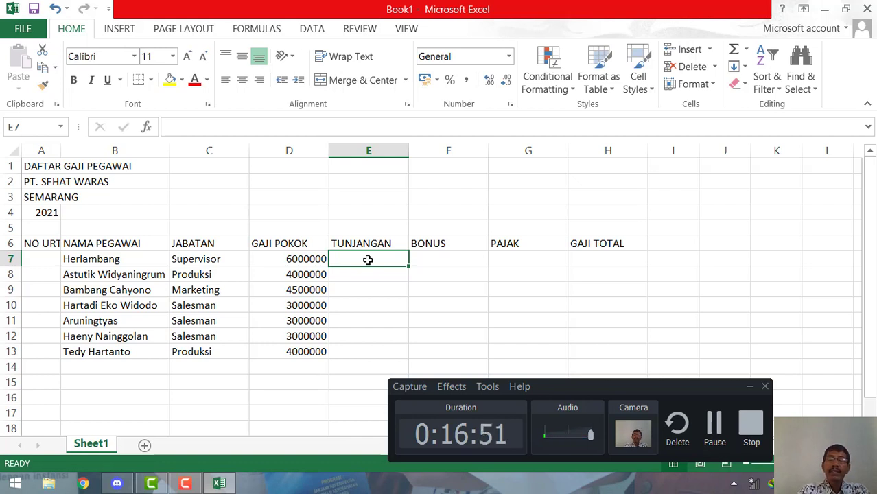
text(=)
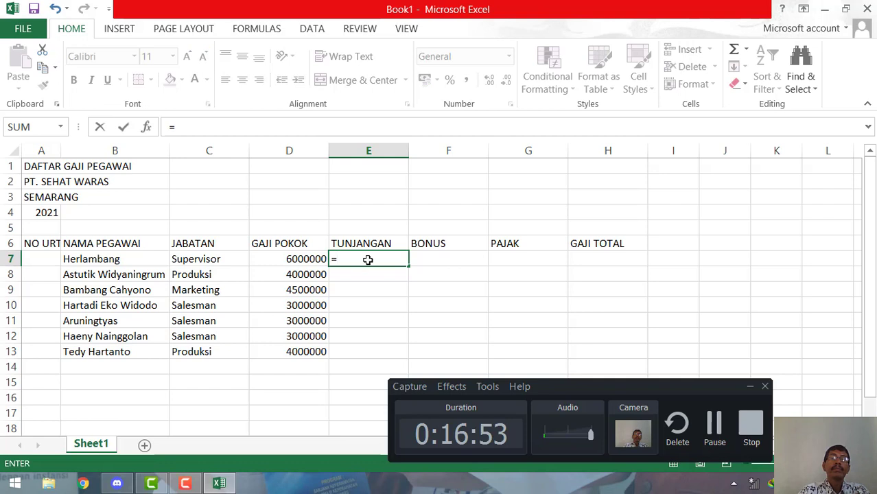
text(1)
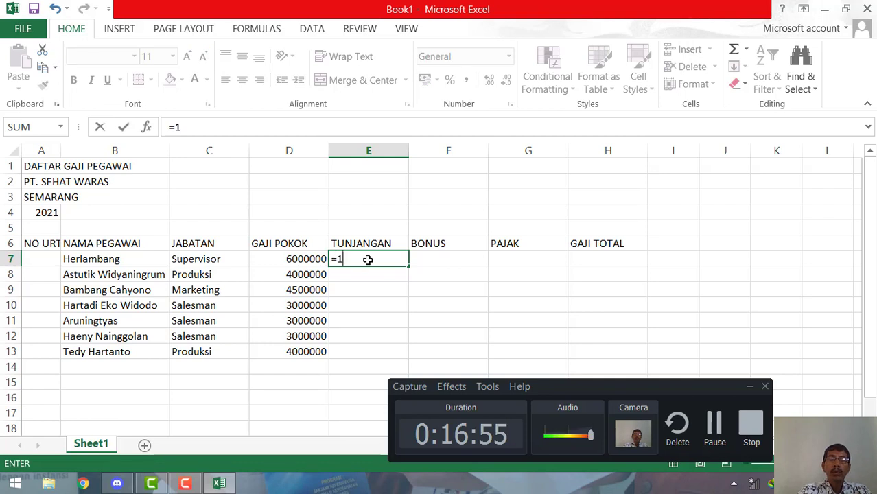
text(0%)
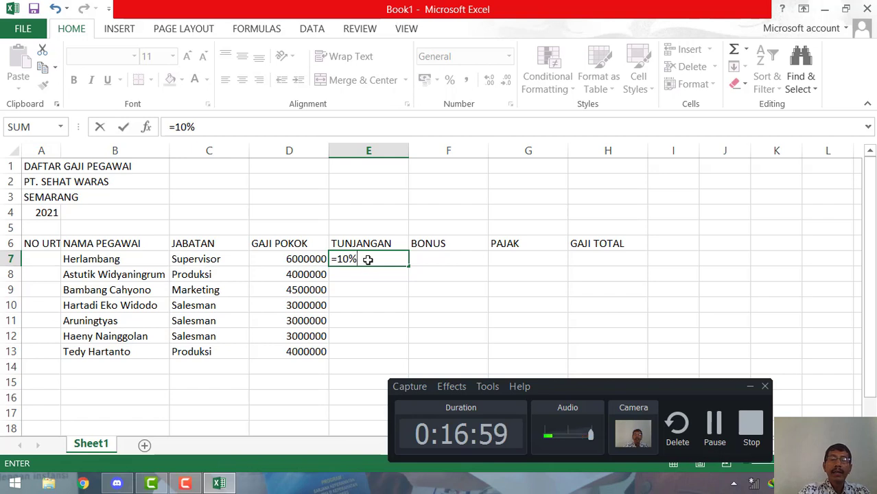
text(*)
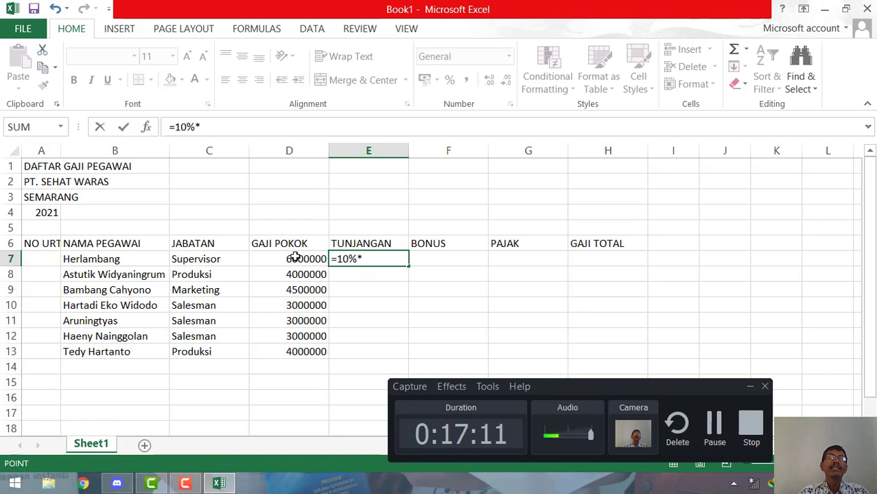
click(294, 256)
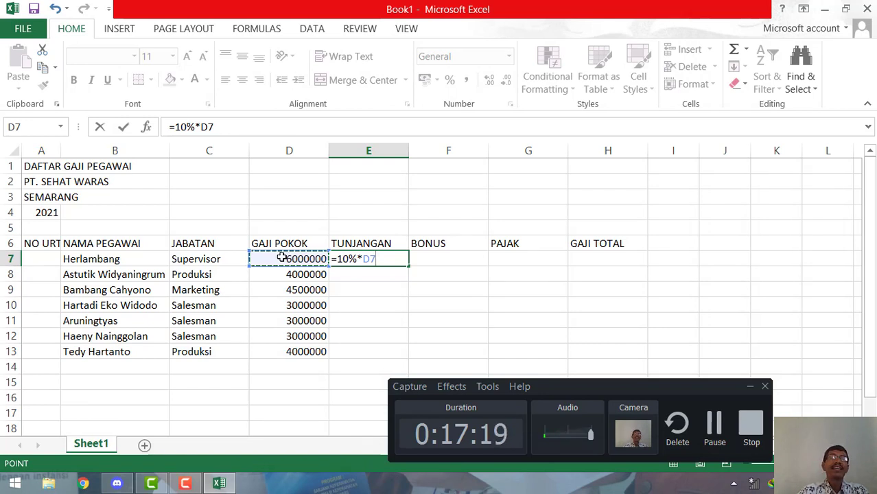
key(Return)
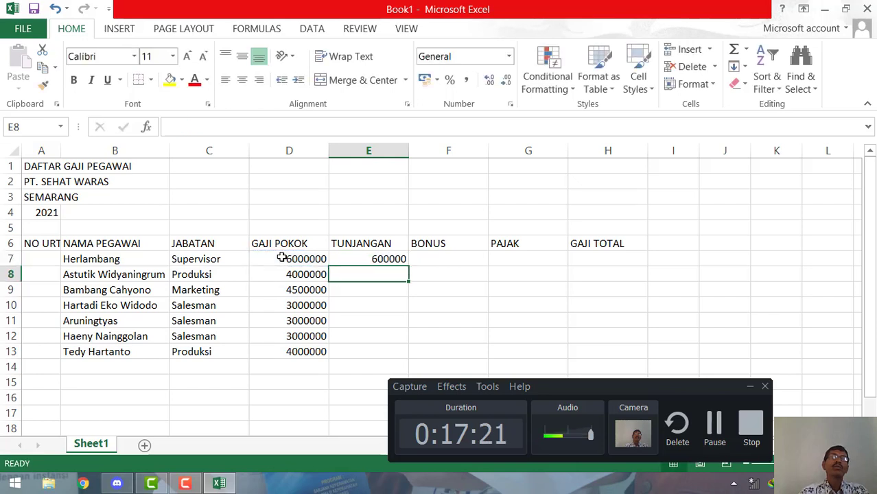
click(384, 258)
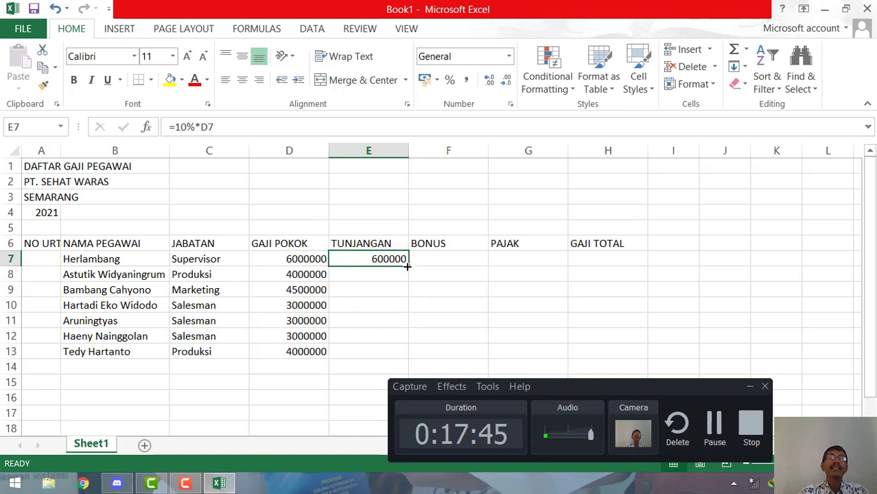
drag(407, 266, 409, 357)
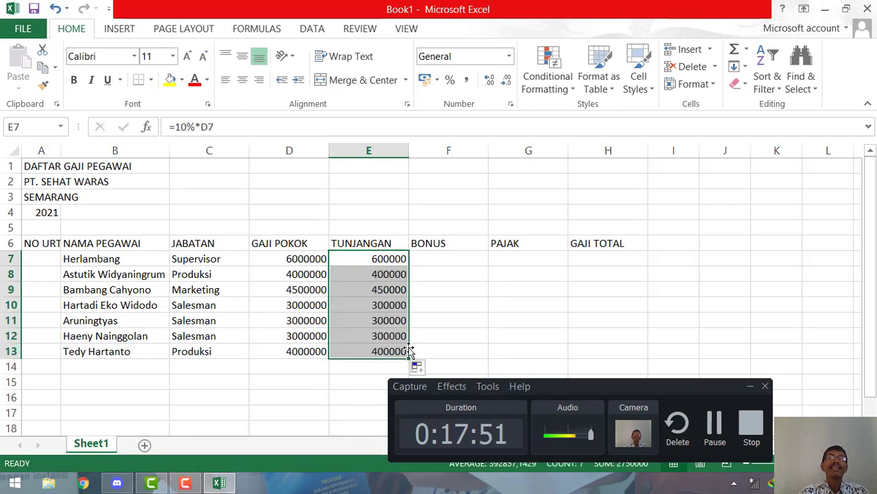
Review the TUNJANGAN formula in E7 and select the first BONUS cell, F7
click(446, 301)
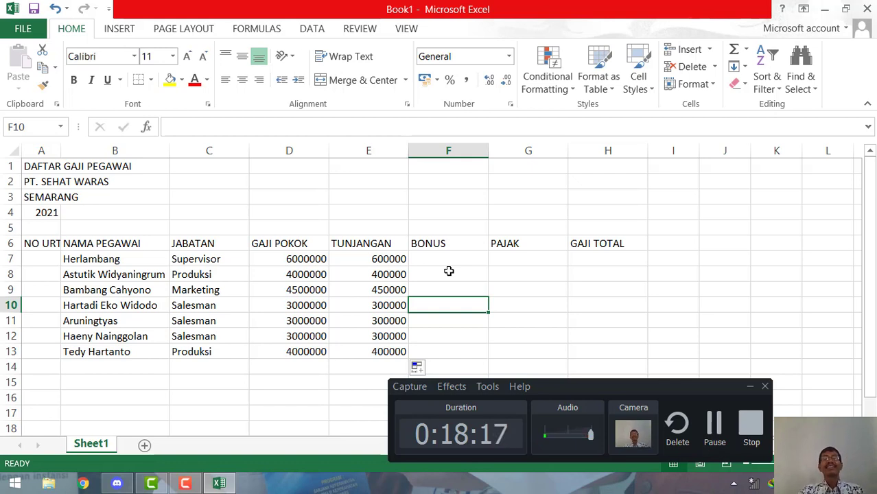
click(457, 258)
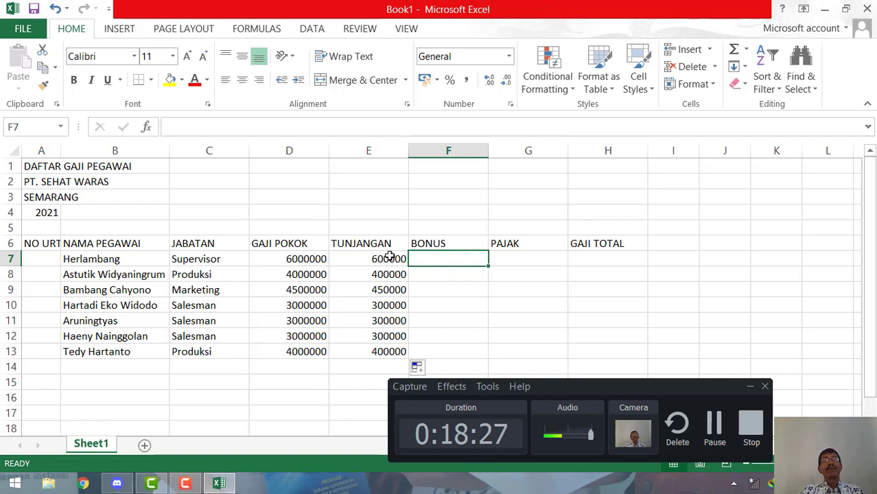
click(388, 259)
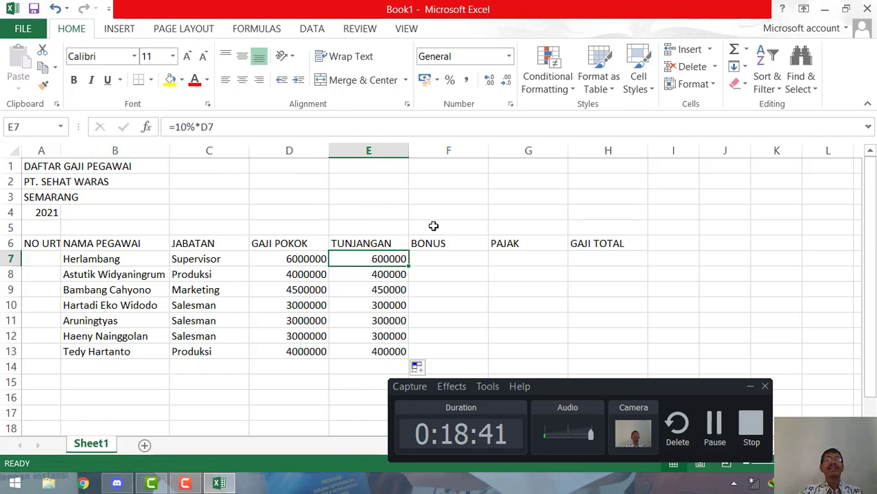
click(453, 259)
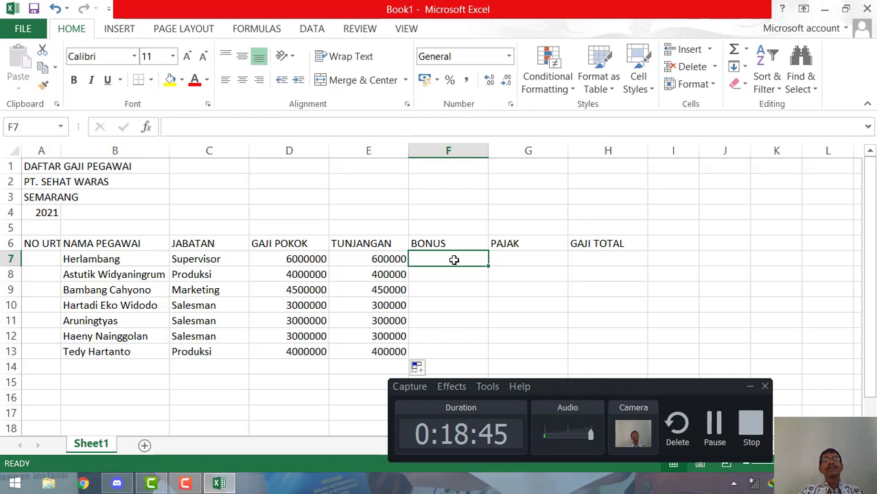
click(516, 261)
click(598, 258)
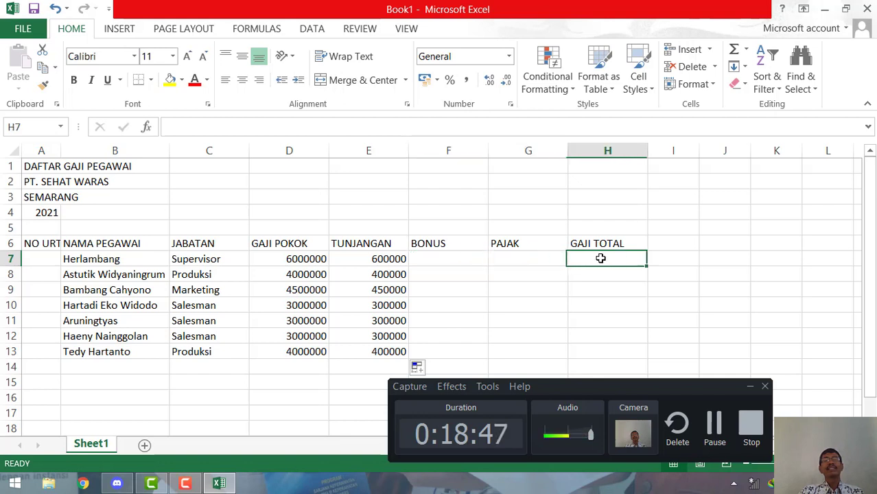
click(437, 259)
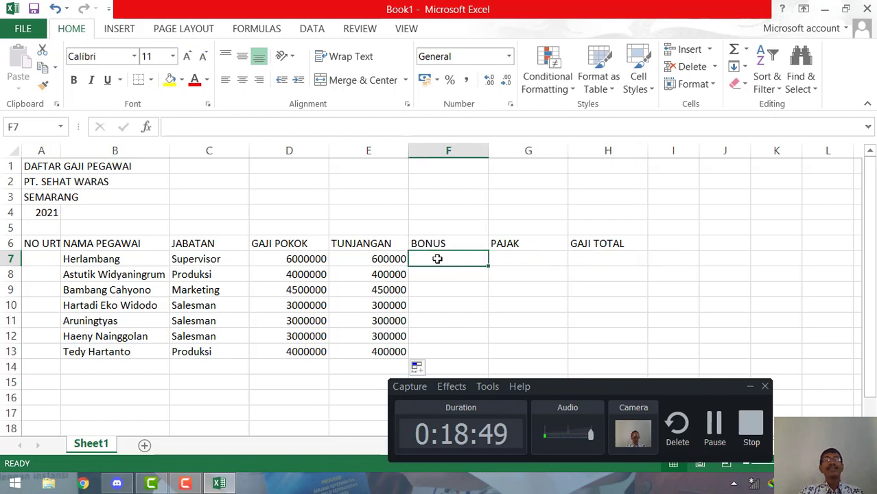